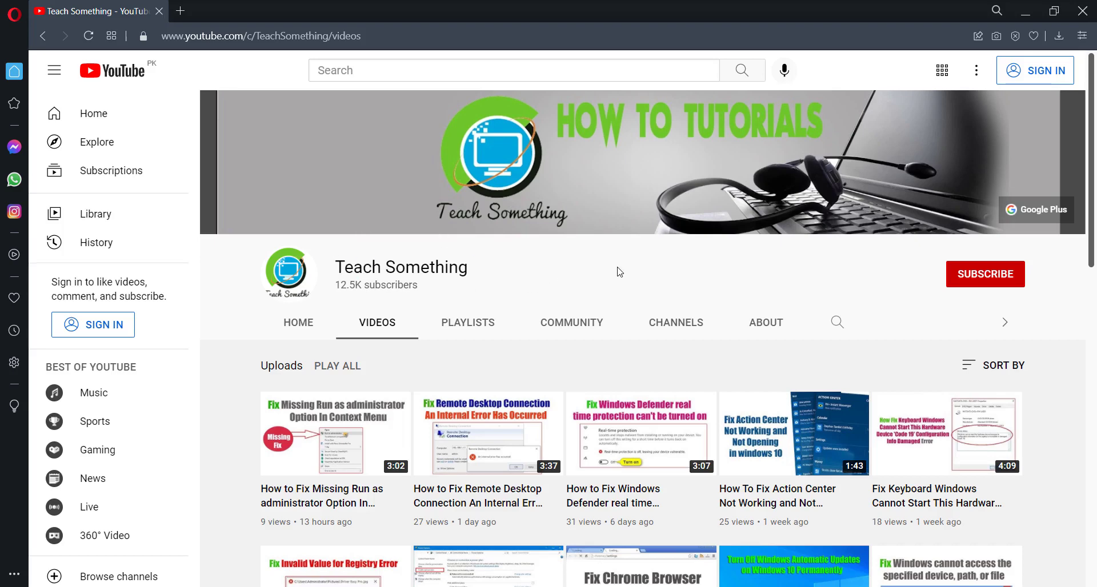
# - Browse in File Explorer to C:\Windows\System32 on Local Disk (C:)
pyautogui.hotkey('alt', 'Tab')
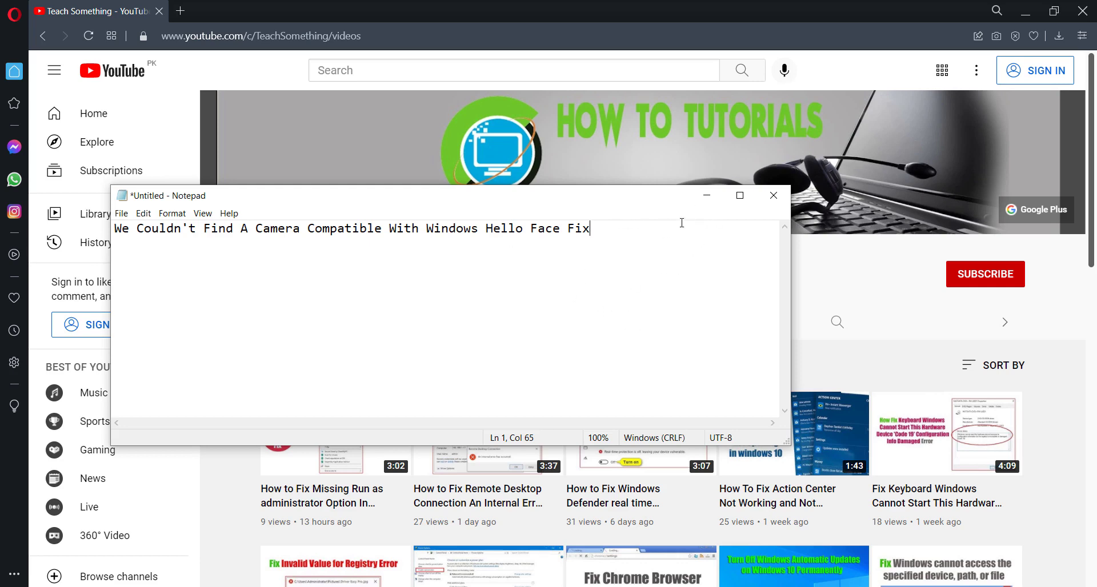
pyautogui.click(707, 195)
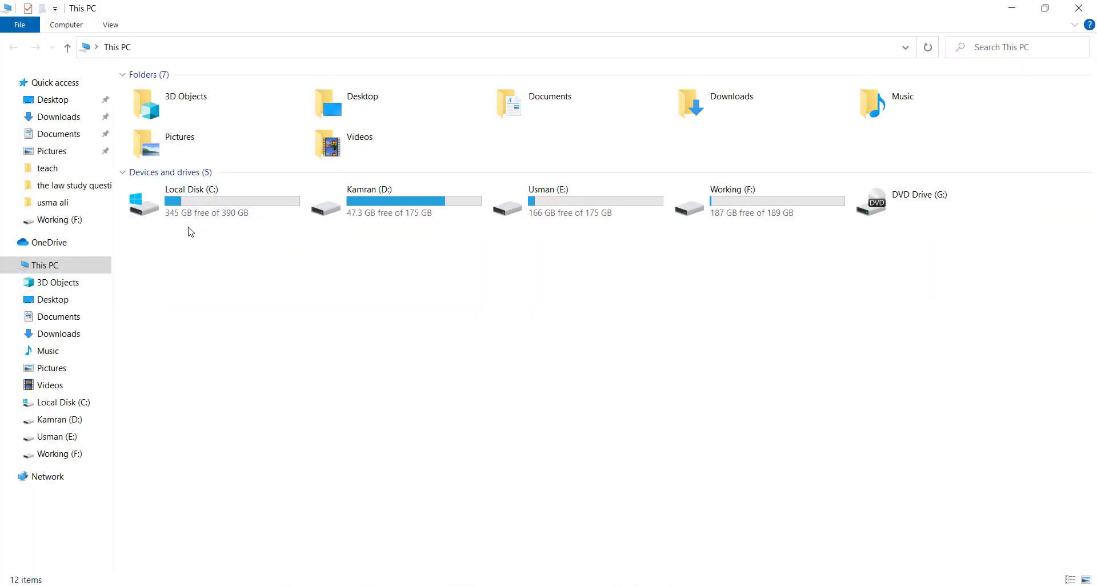
pyautogui.click(194, 201)
pyautogui.doubleClick(194, 201)
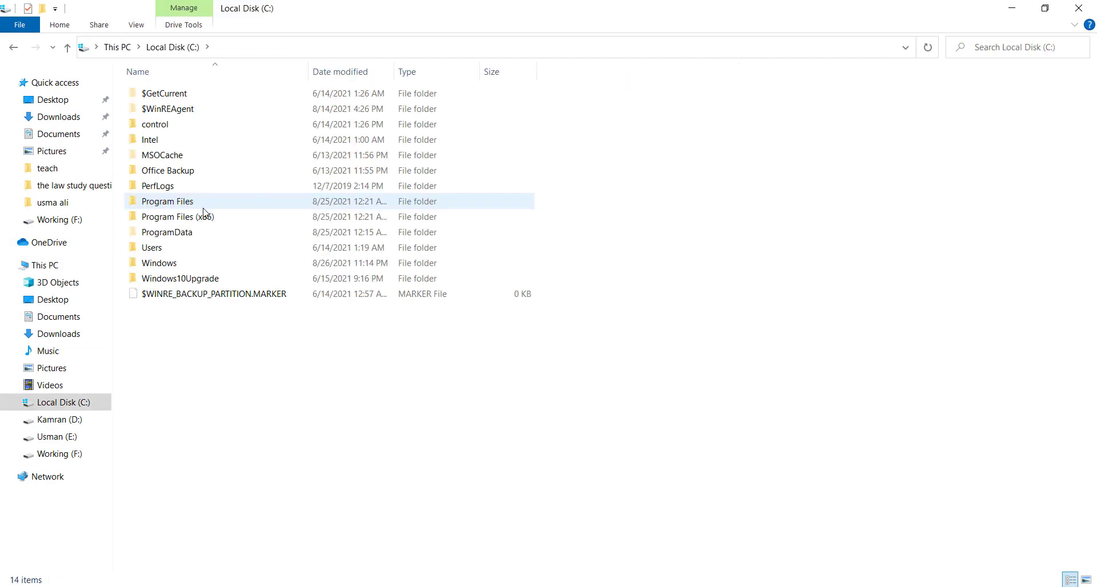
pyautogui.doubleClick(177, 263)
pyautogui.click(178, 417)
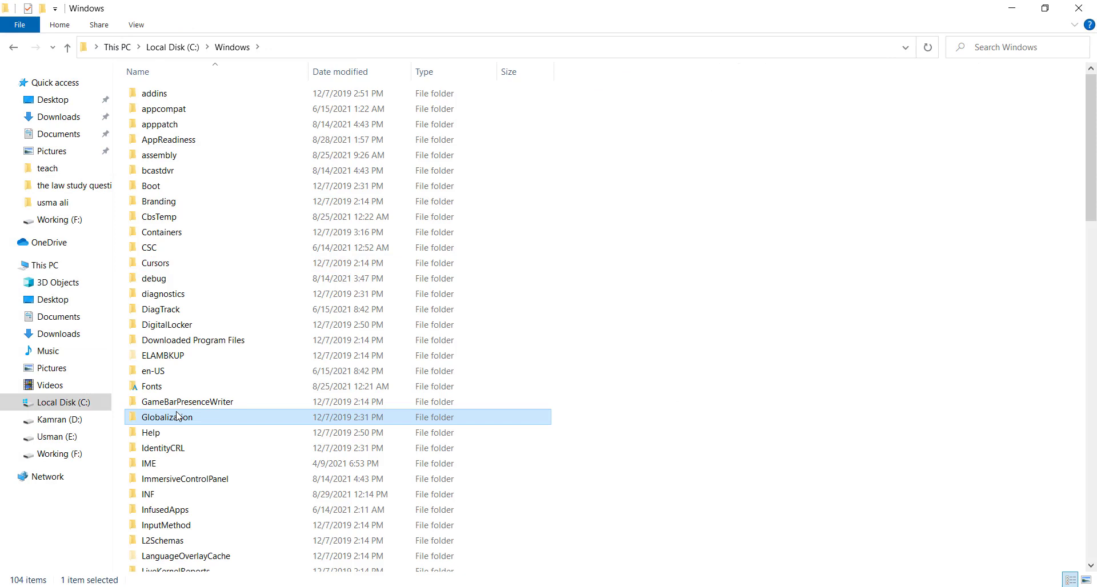
pyautogui.scroll(-15, 179, 417)
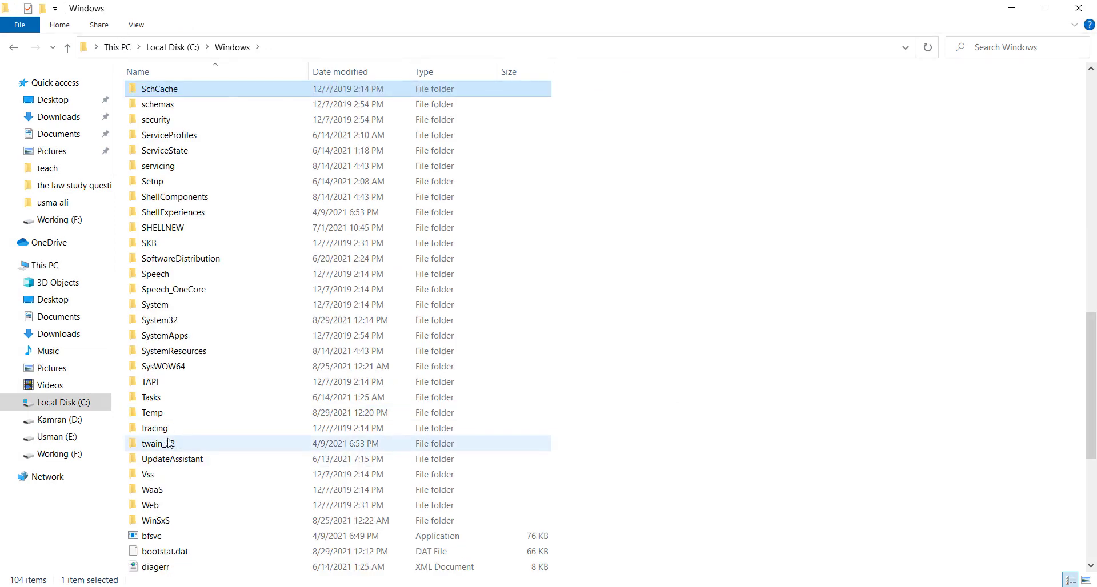
pyautogui.doubleClick(162, 321)
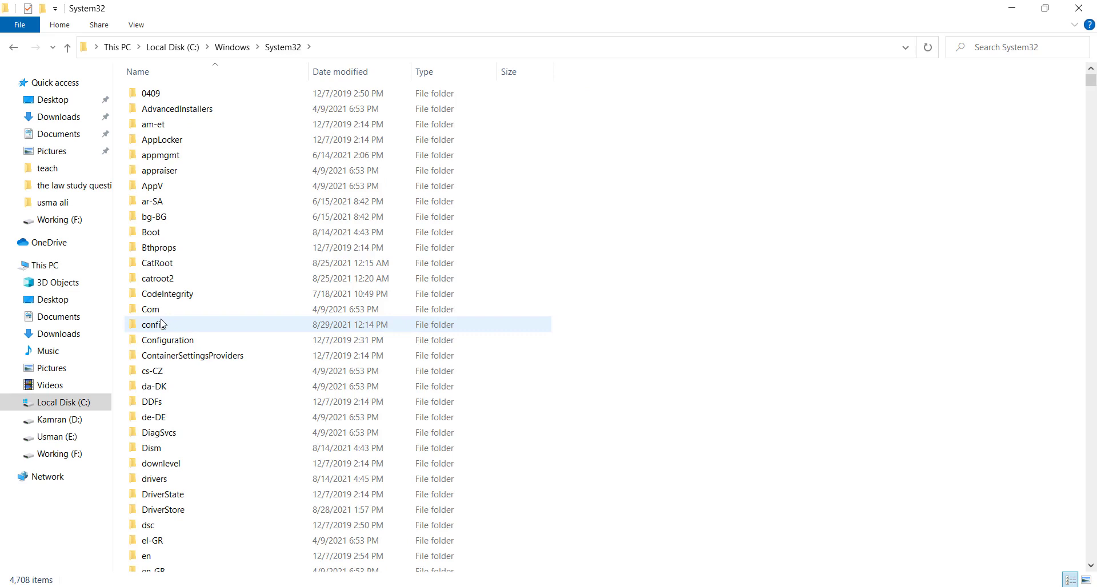
# - Install HelloFace.inf from the WinBioPlugIns\FaceDriver folder
pyautogui.write('wbem')
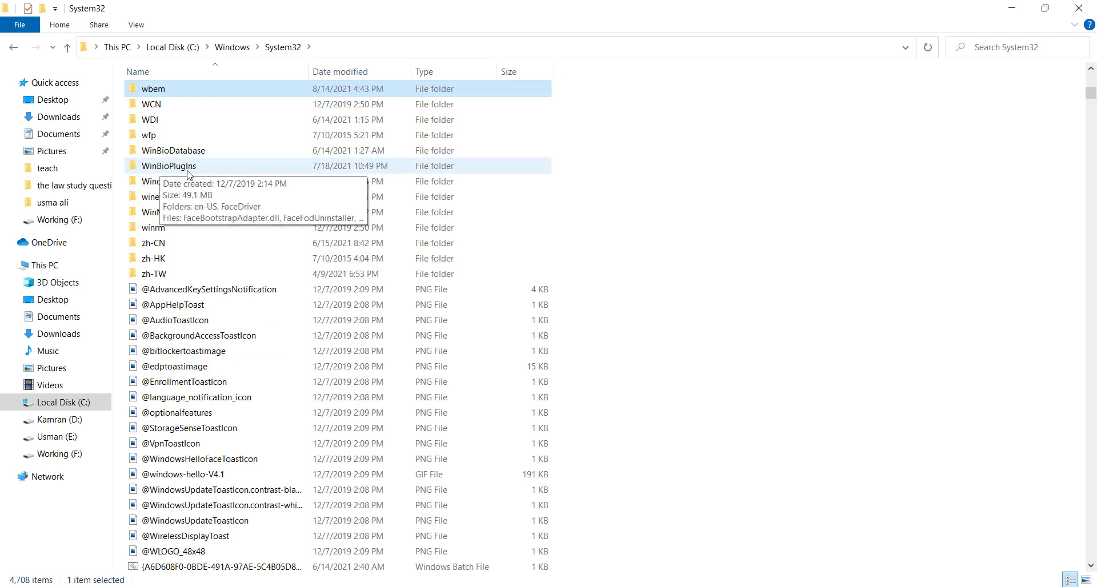
pyautogui.doubleClick(183, 171)
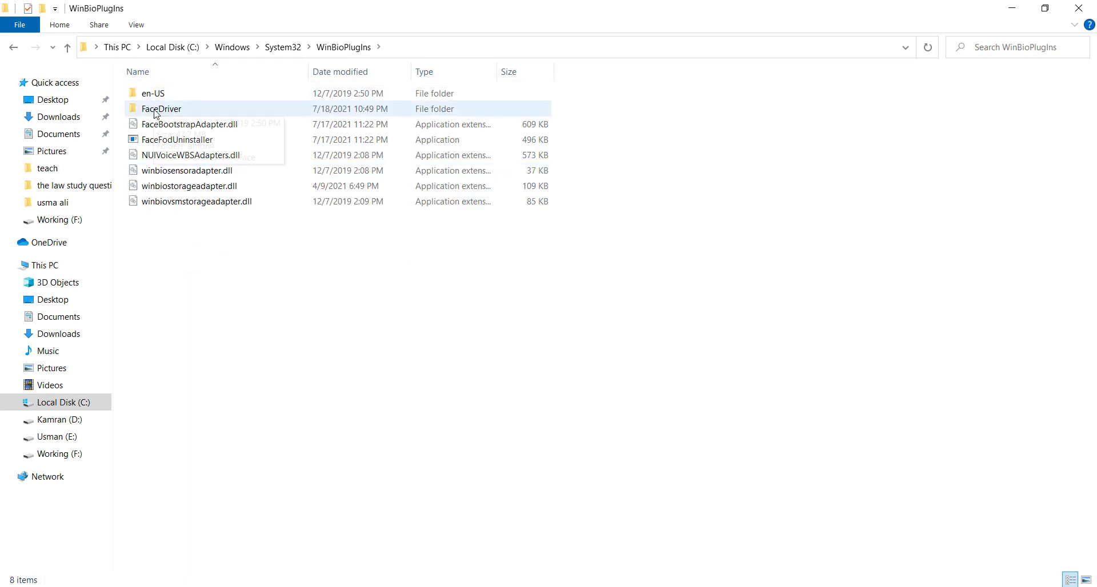
pyautogui.doubleClick(158, 112)
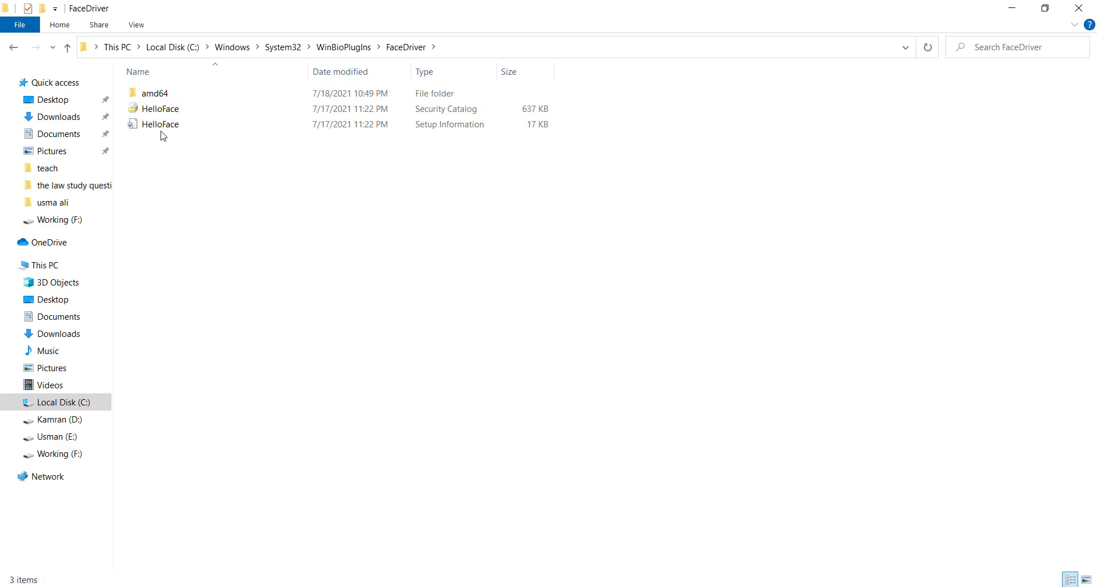
pyautogui.click(132, 129)
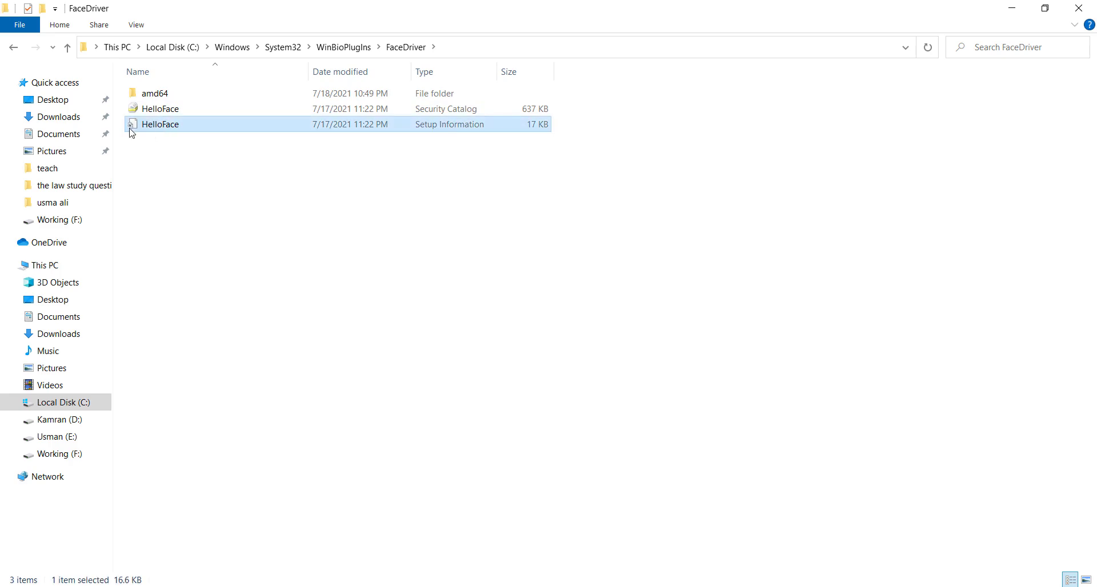
pyautogui.rightClick(163, 125)
pyautogui.click(196, 166)
# - Close the FaceDriver folder and launch Services as administrator from a 'ser' search
pyautogui.click(1077, 10)
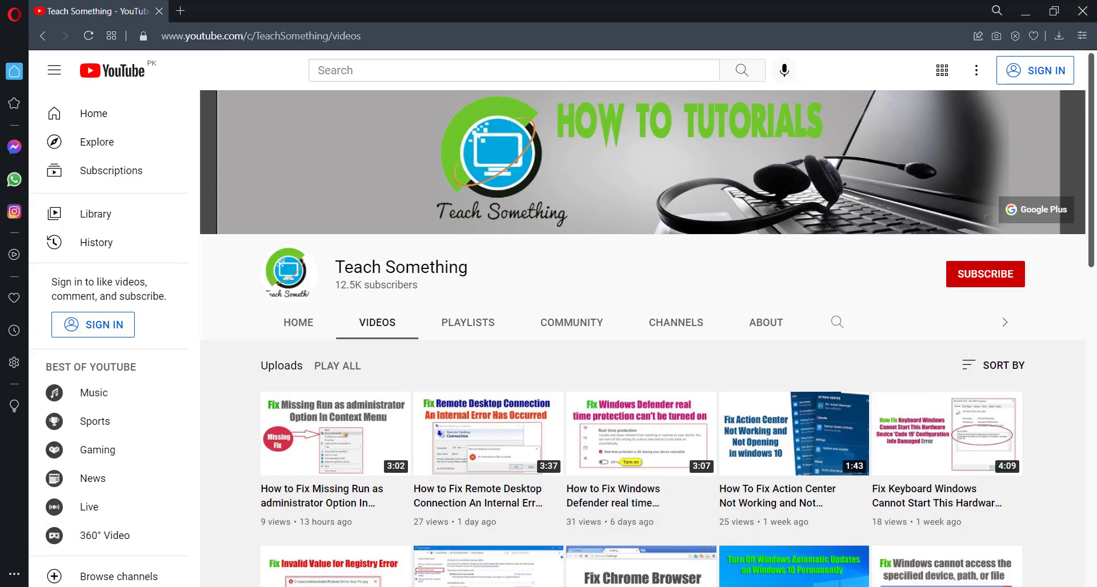
pyautogui.press('super')
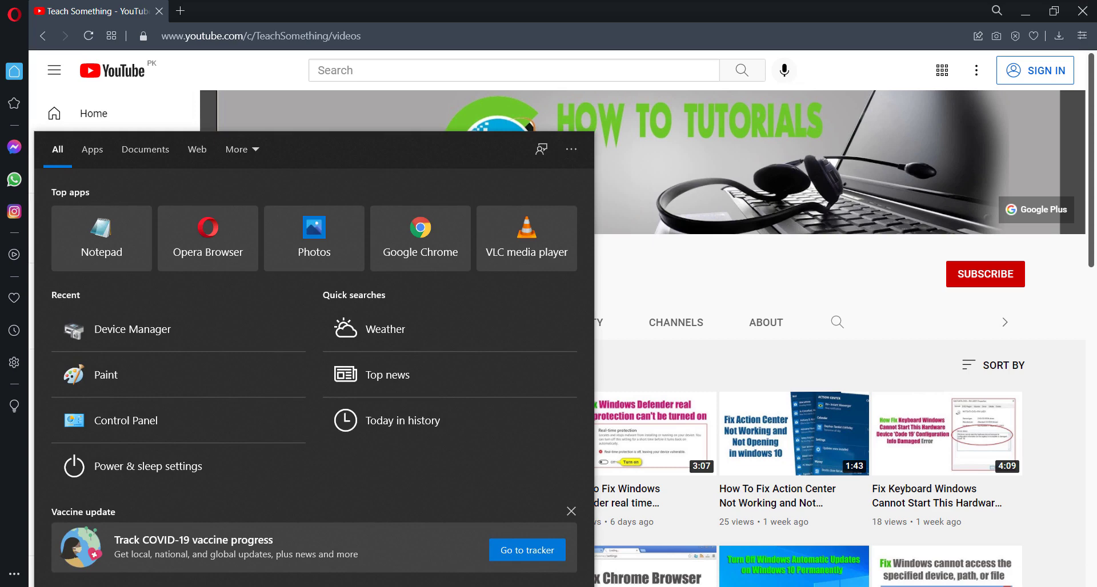
pyautogui.write('ser')
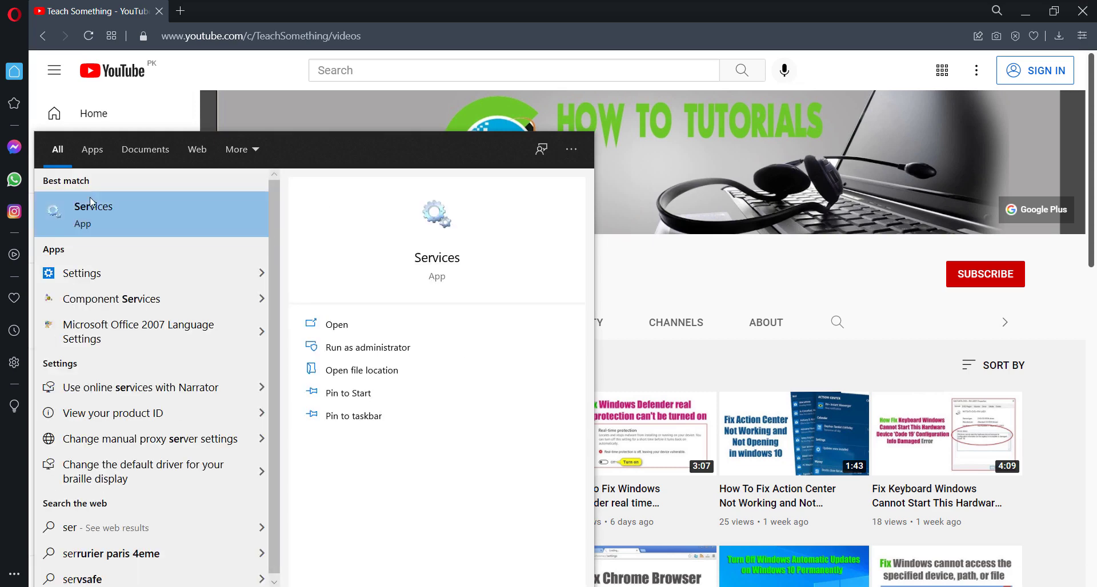
pyautogui.rightClick(93, 206)
pyautogui.press('Escape')
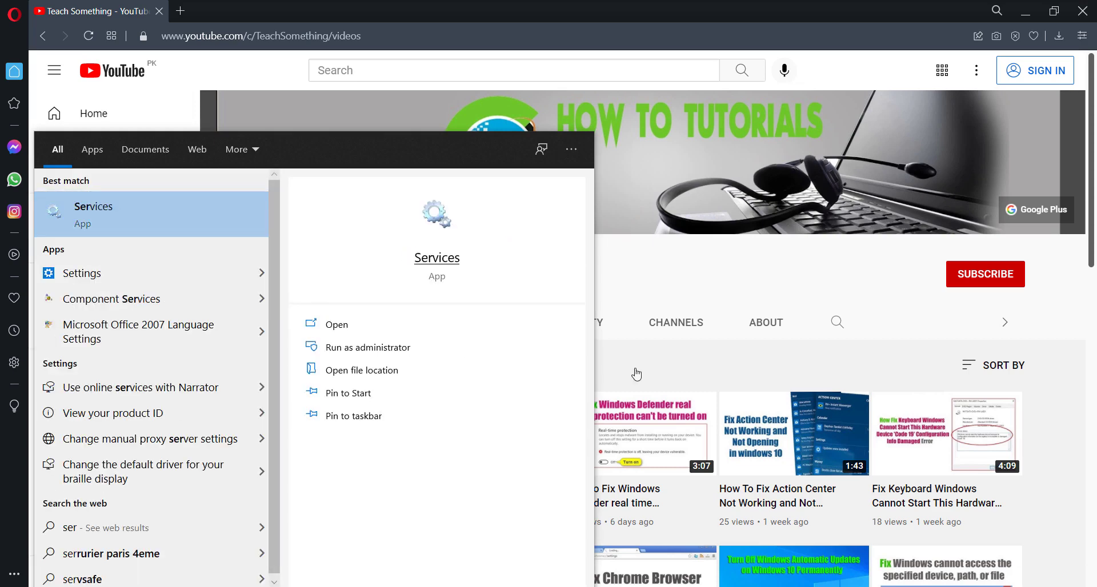
pyautogui.click(368, 347)
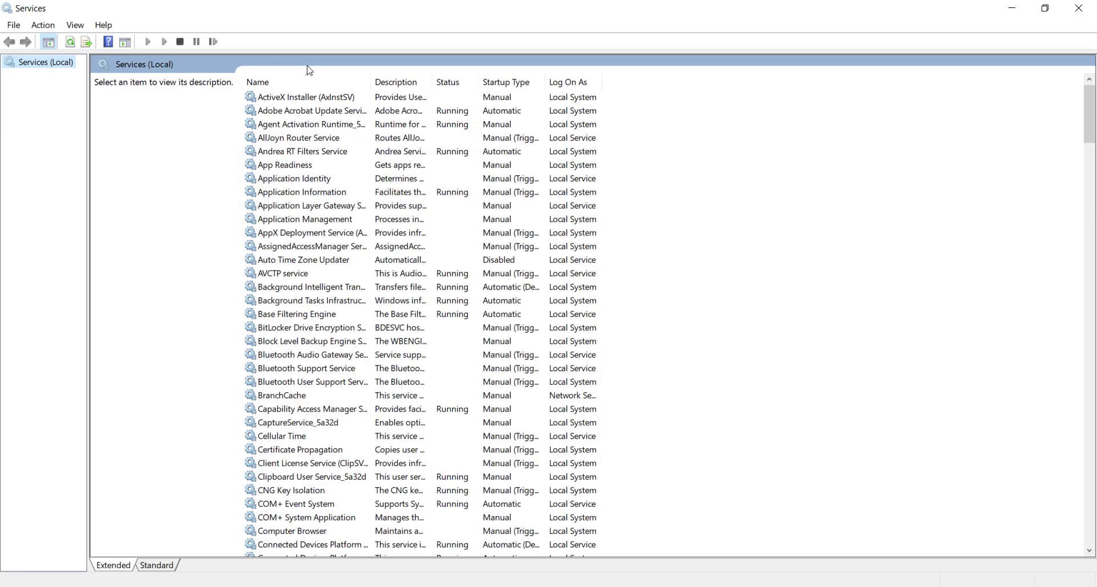
# - Stop the Windows Biometric Service from its properties and confirm with OK
pyautogui.click(323, 342)
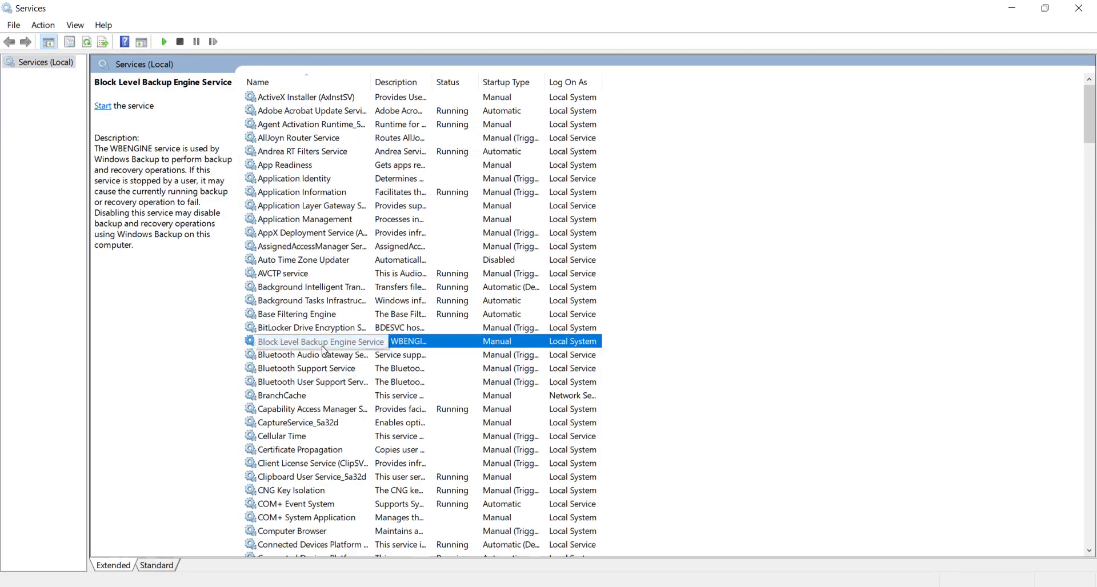
pyautogui.press('w')
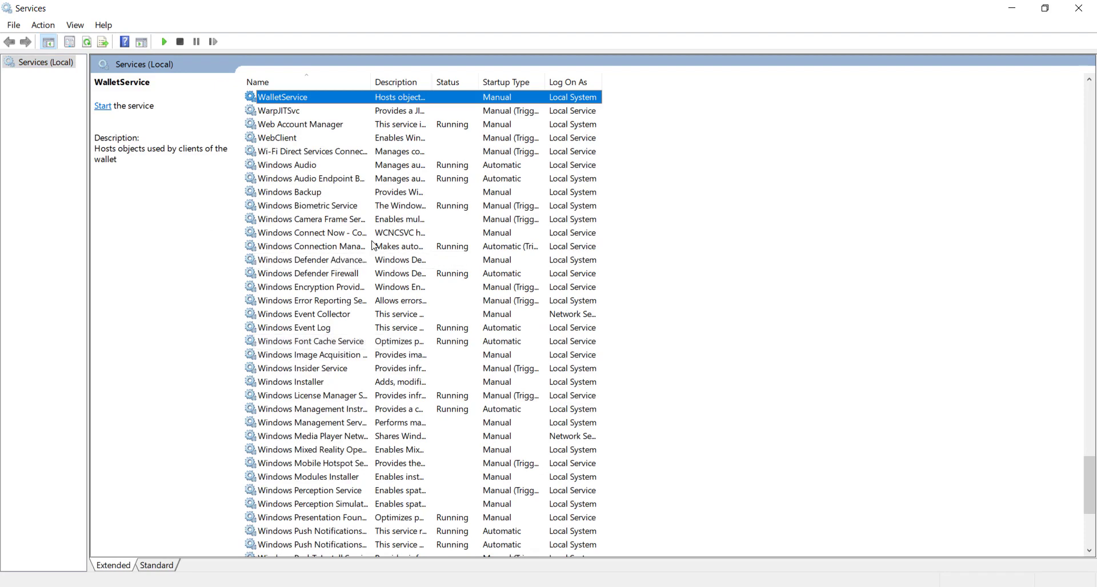
pyautogui.moveTo(371, 80); pyautogui.dragTo(450, 80)
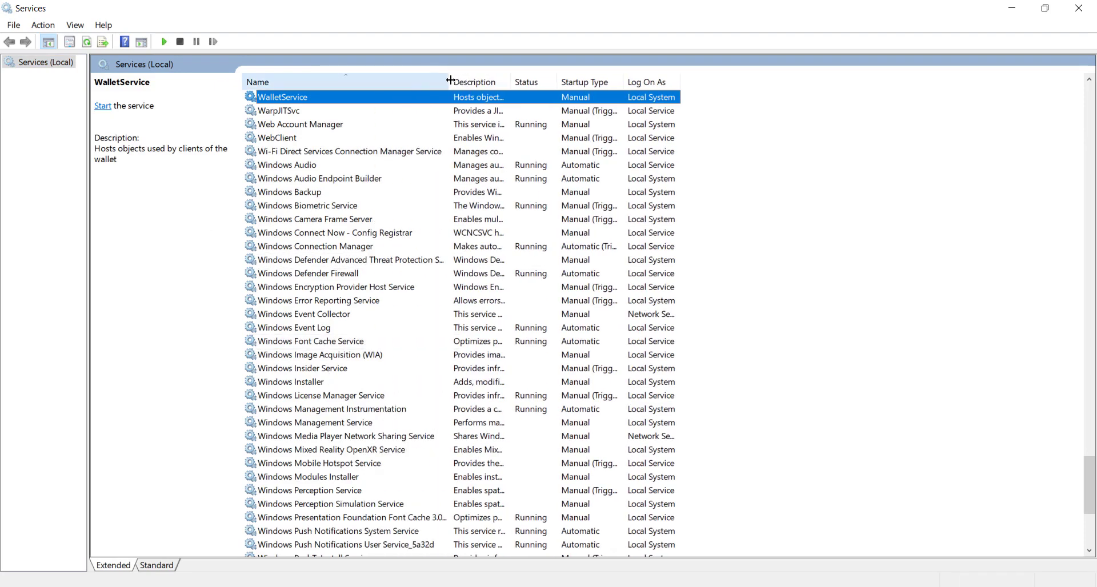
pyautogui.click(317, 206)
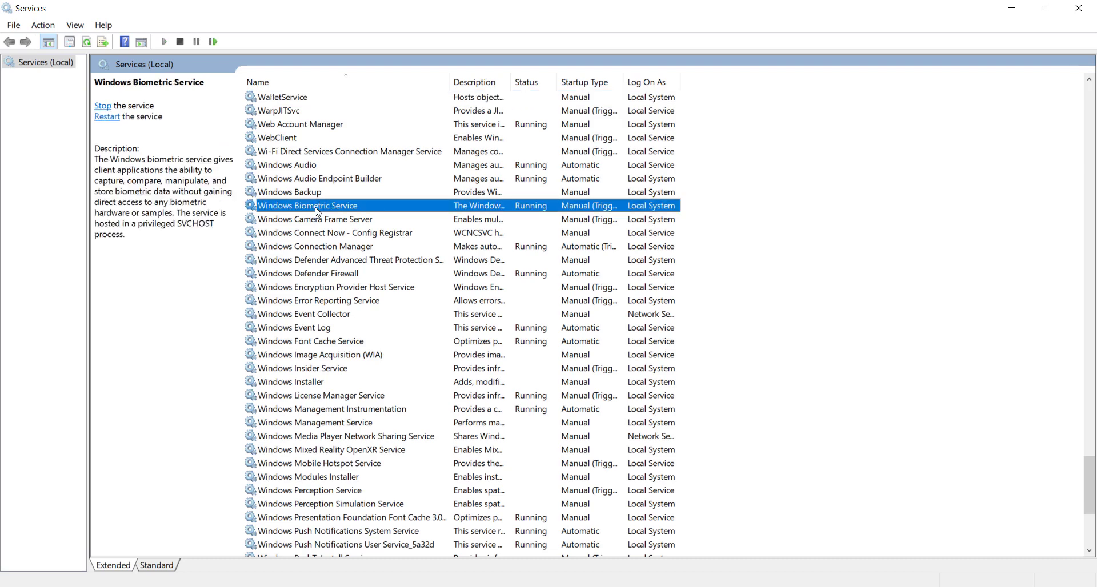
pyautogui.doubleClick(311, 207)
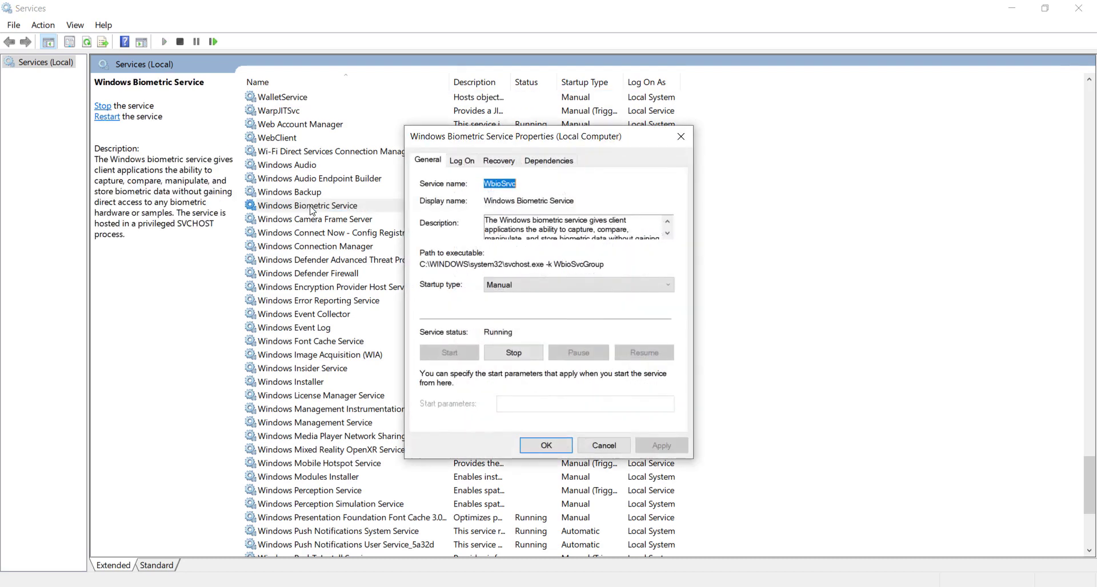
pyautogui.click(513, 353)
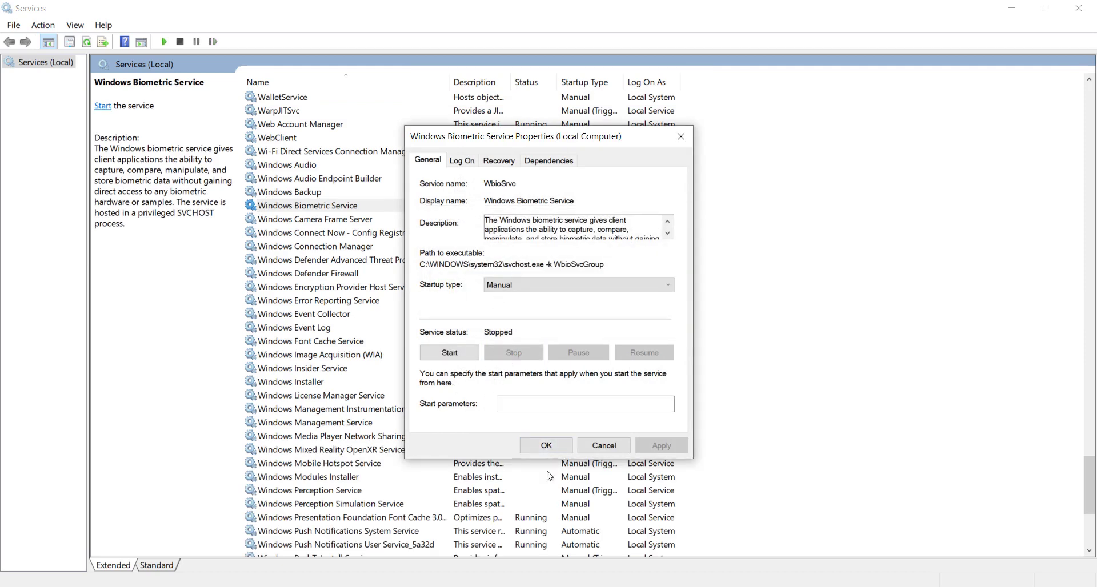
pyautogui.click(549, 445)
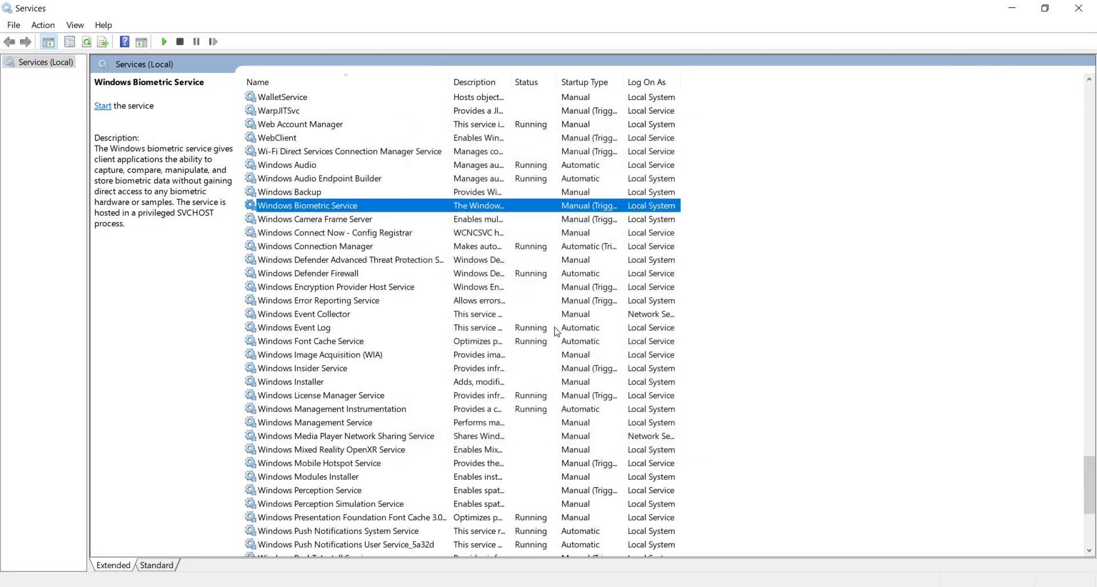
pyautogui.press('super+e')
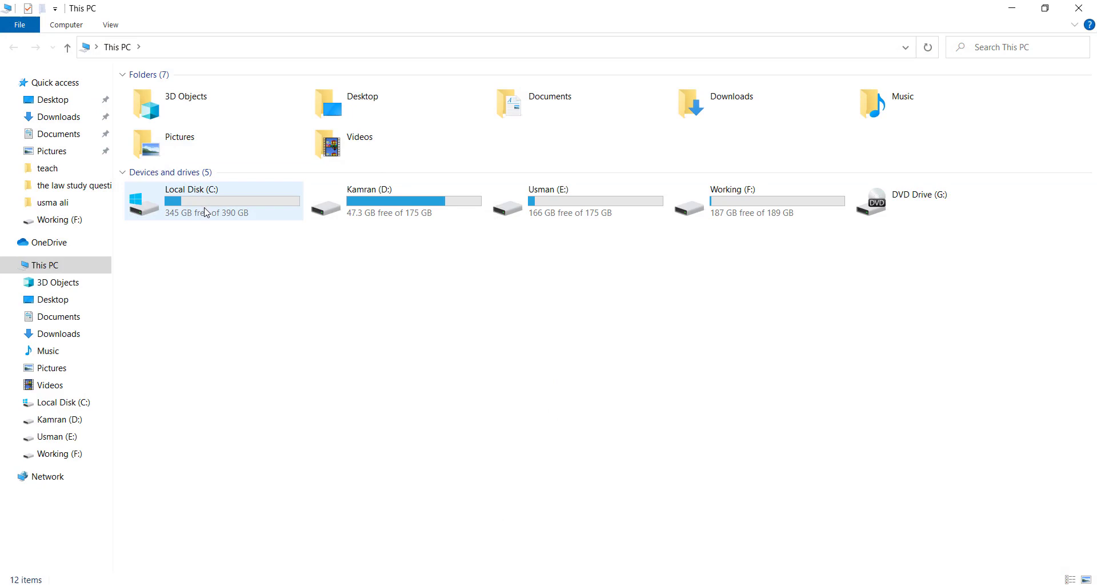
# - Browse to the C:\Windows\System32\WinBioDatabase folder
pyautogui.doubleClick(206, 210)
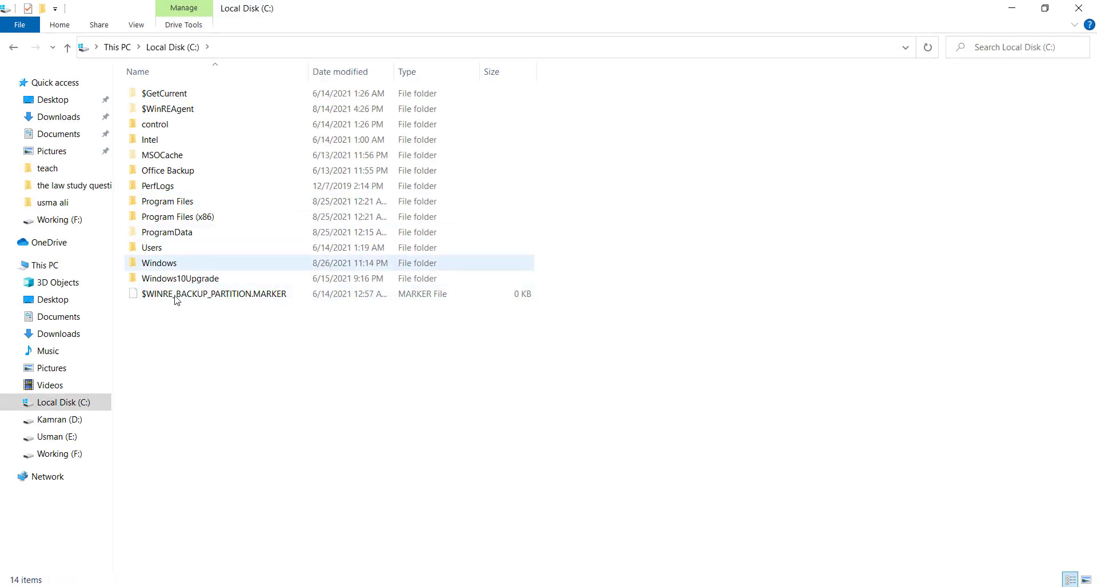
pyautogui.doubleClick(163, 263)
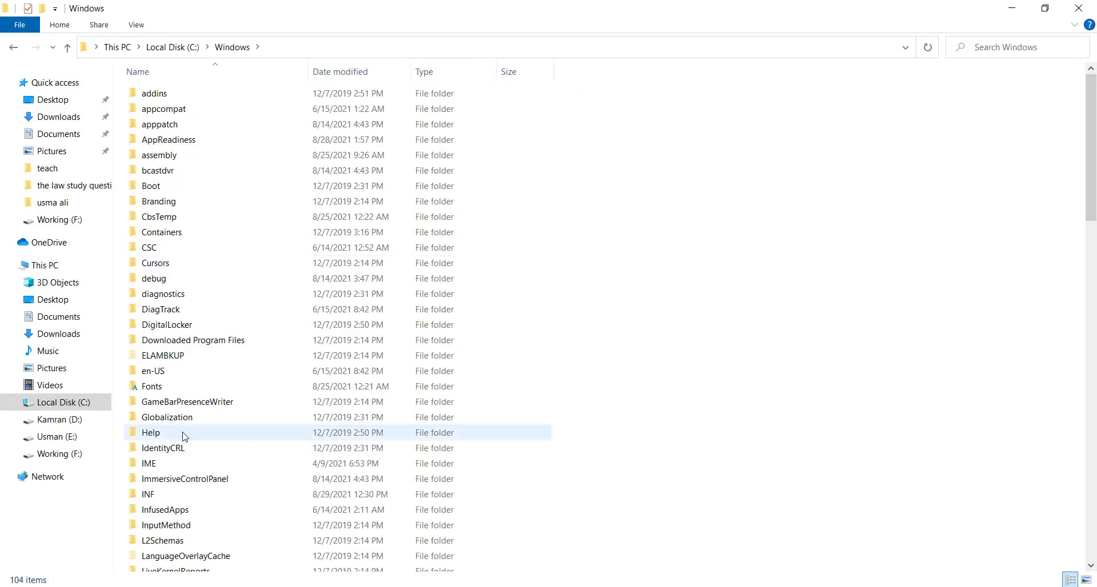
pyautogui.click(180, 434)
pyautogui.press('s')
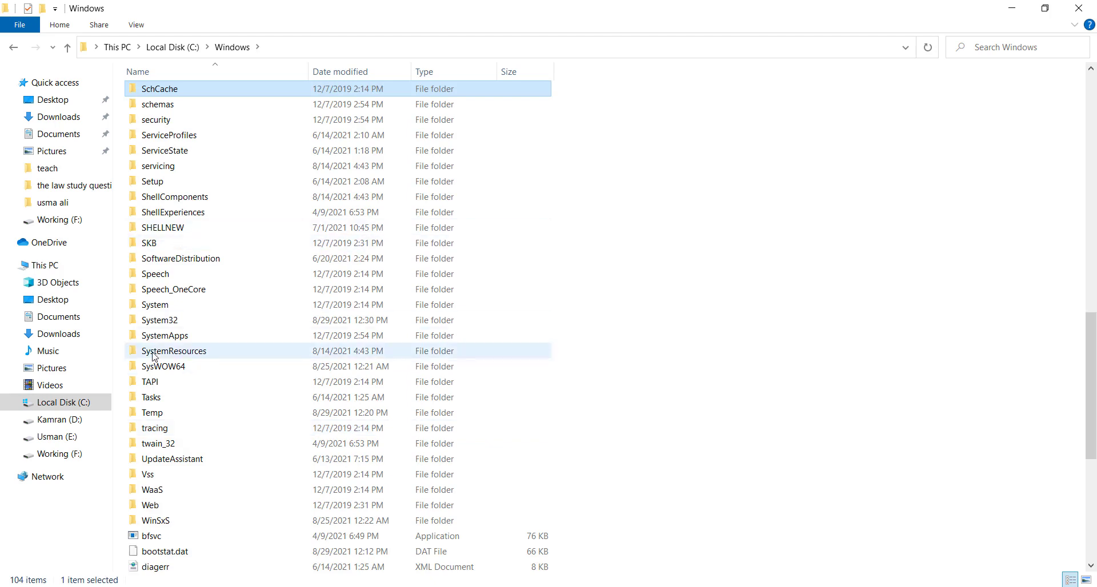
pyautogui.doubleClick(163, 321)
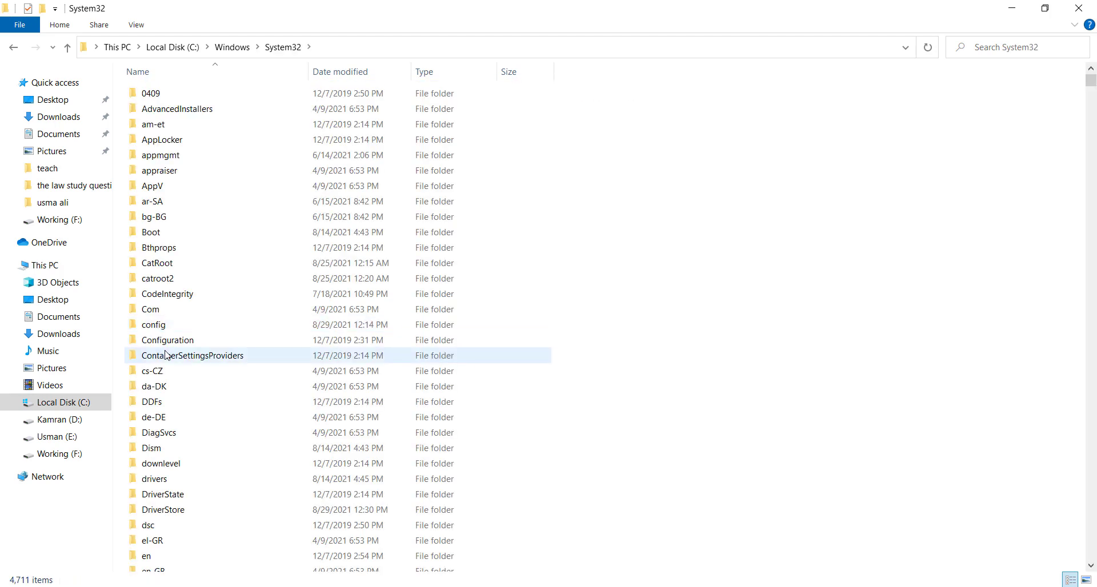
pyautogui.click(181, 355)
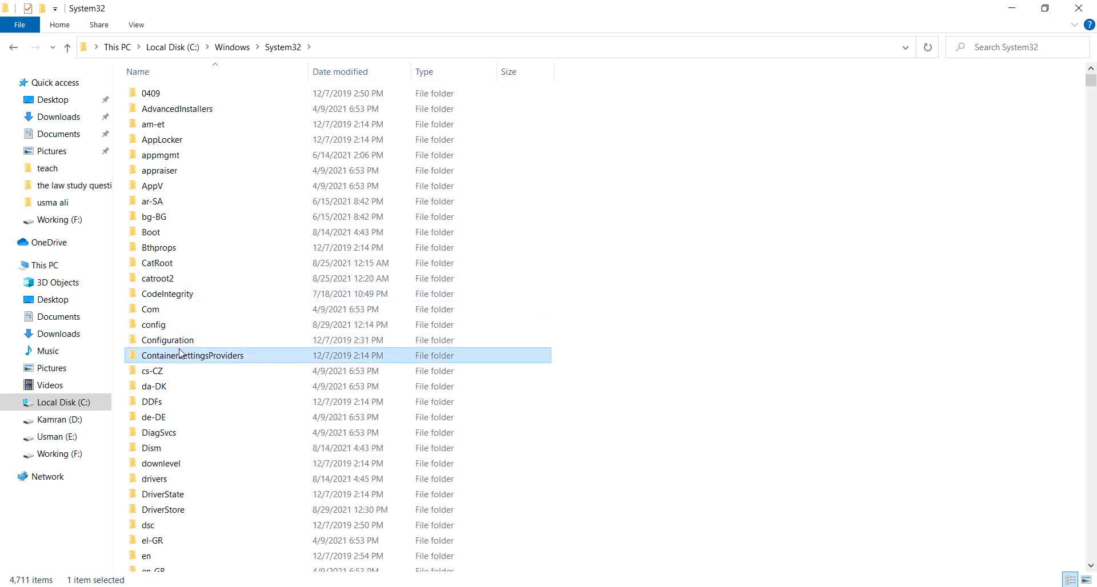
pyautogui.press('w')
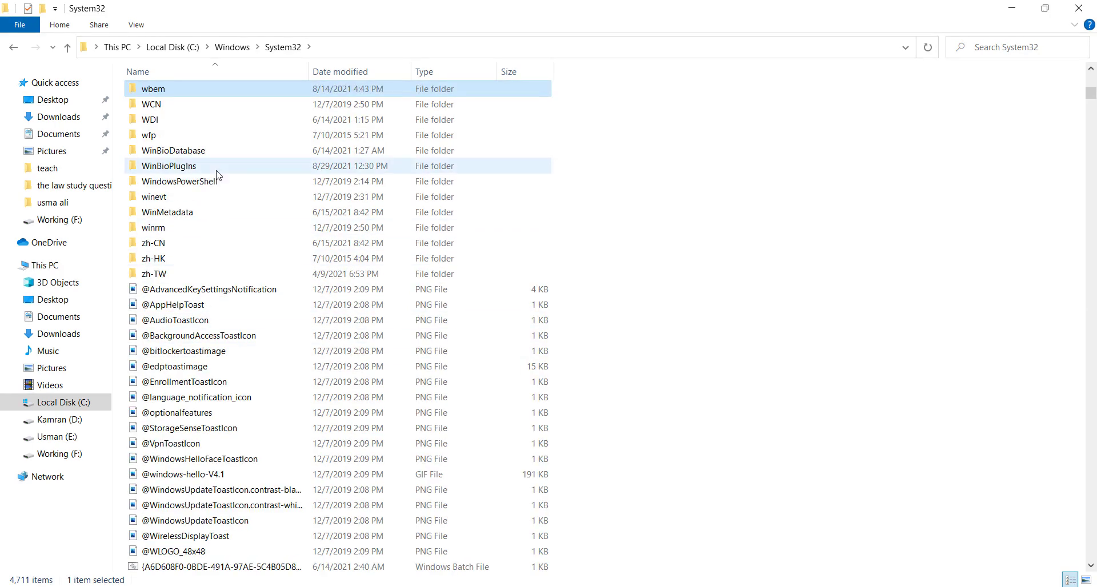
pyautogui.click(191, 154)
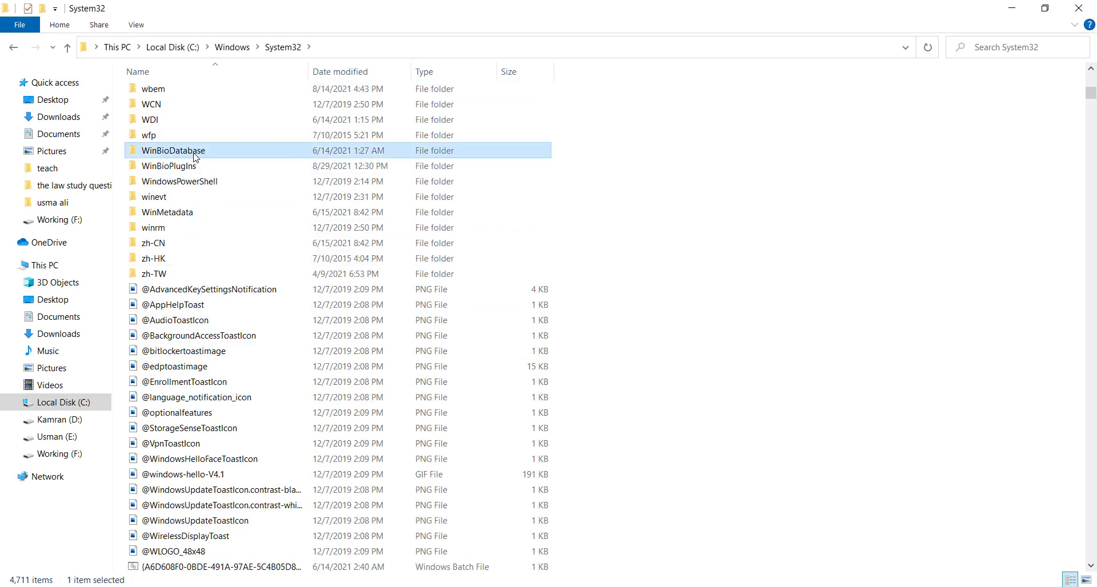
pyautogui.doubleClick(194, 157)
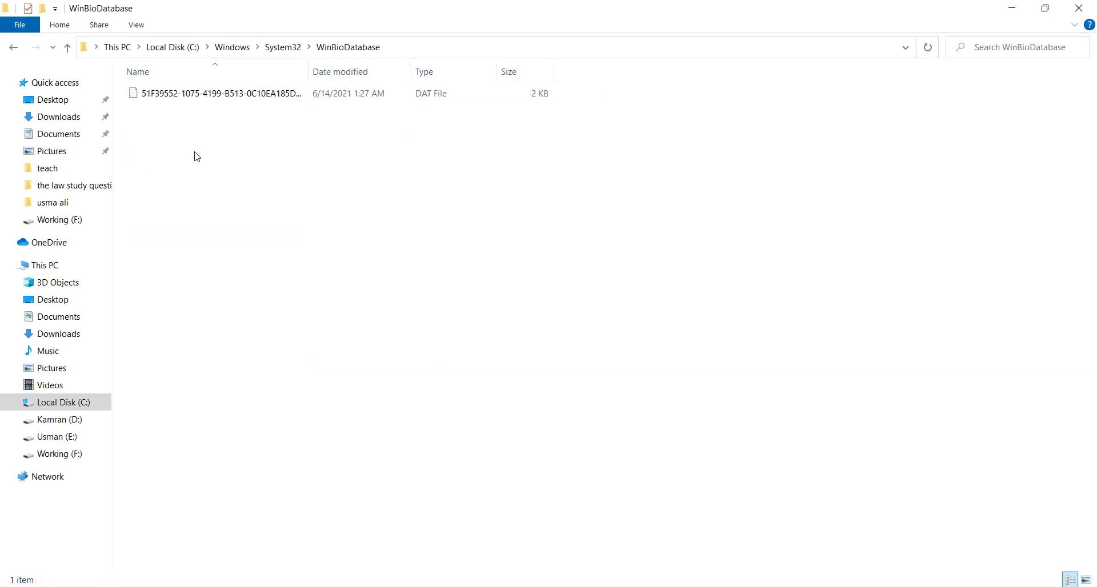
# - Delete the biometric .DAT database file in WinBioDatabase
pyautogui.click(244, 98)
pyautogui.rightClick(243, 98)
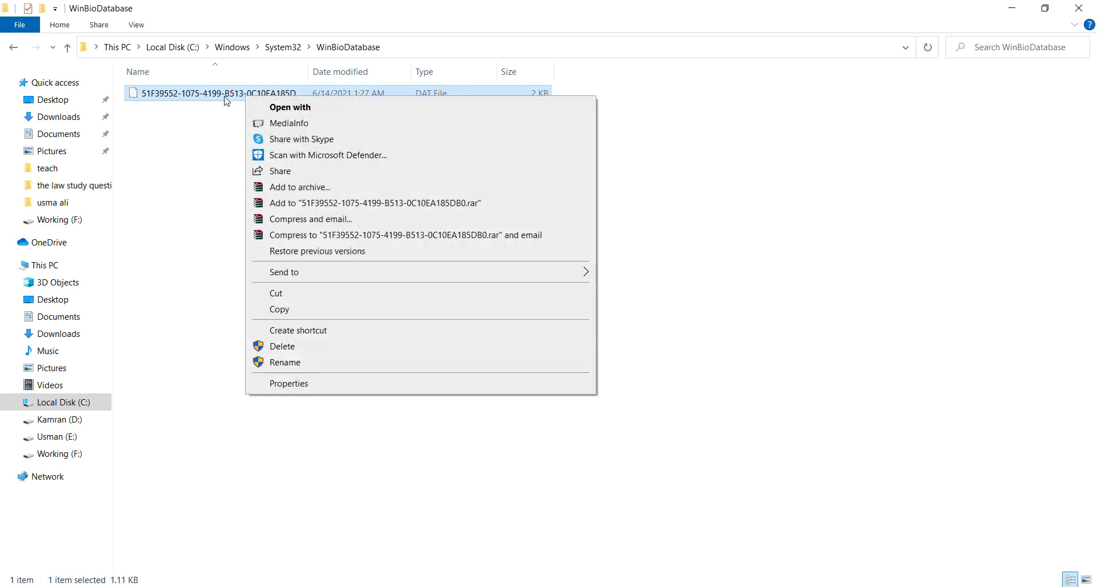
pyautogui.click(284, 348)
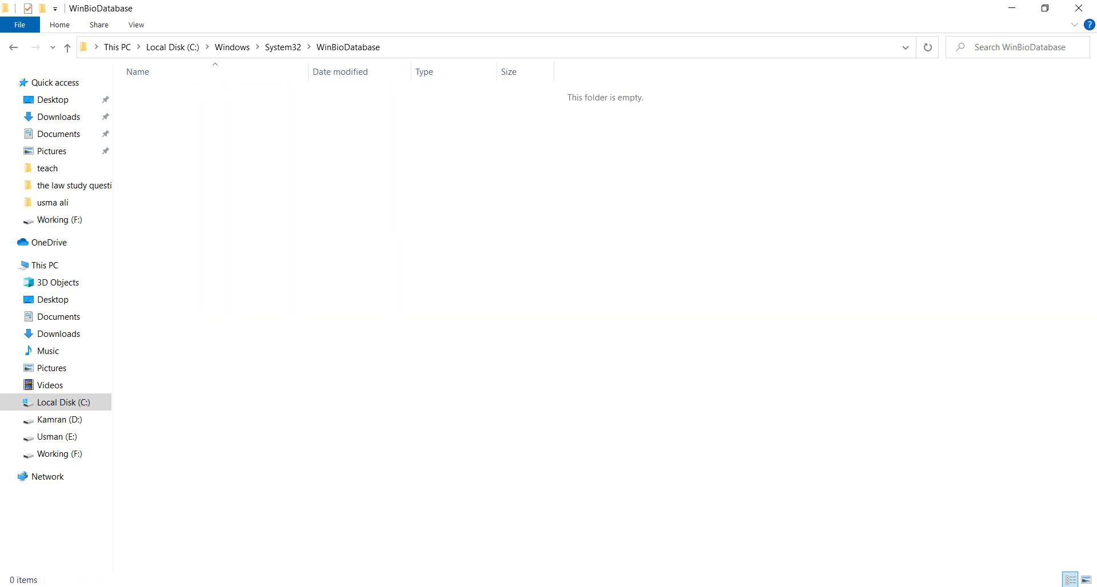
pyautogui.hotkey('alt', 'Tab')
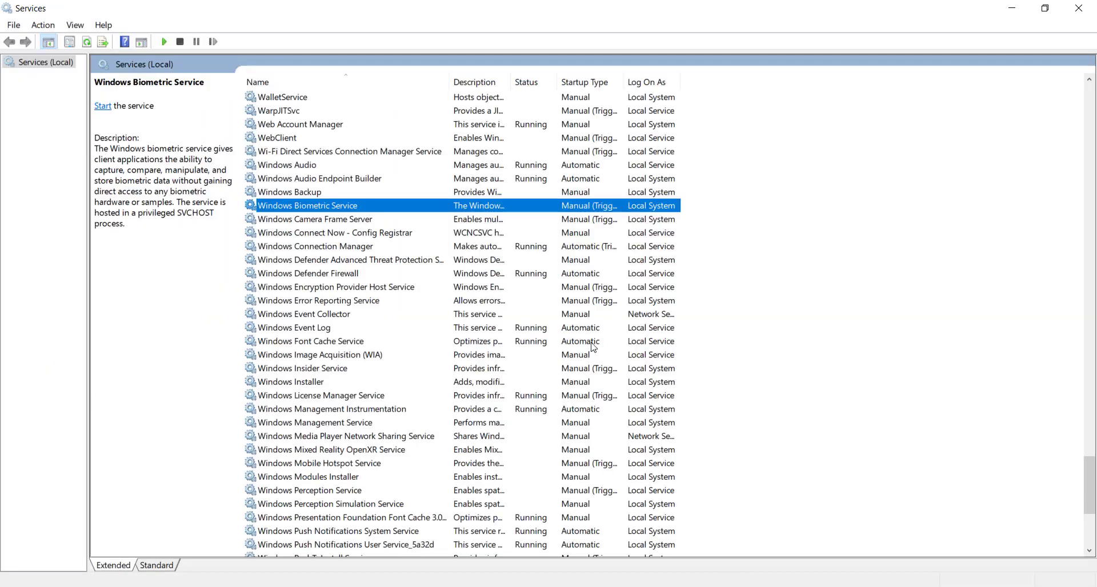
# - Start Windows Biometric Service, then close the Services and File Explorer windows
pyautogui.rightClick(298, 211)
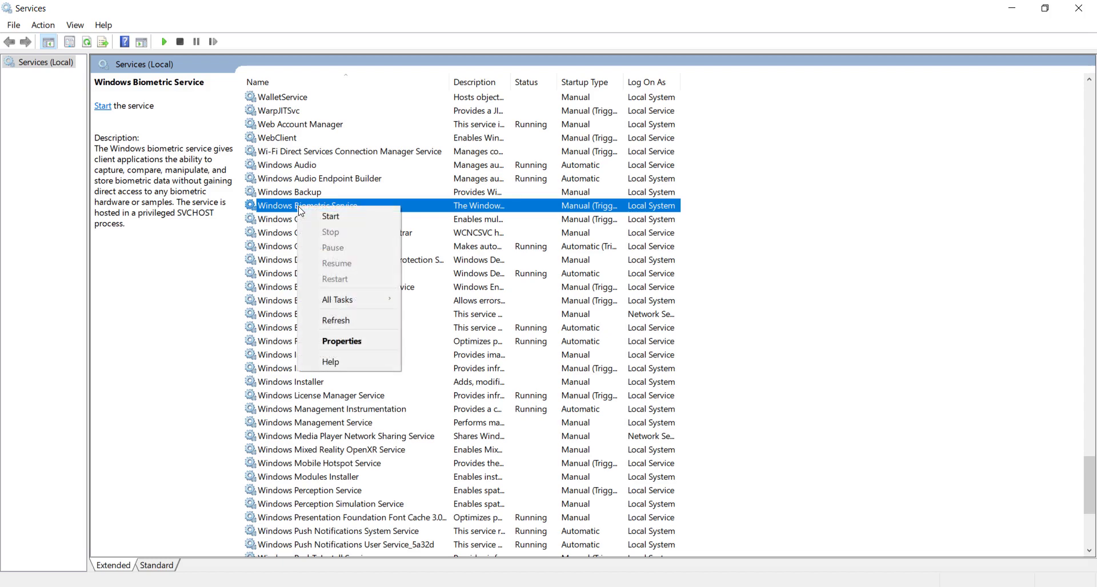
pyautogui.click(331, 217)
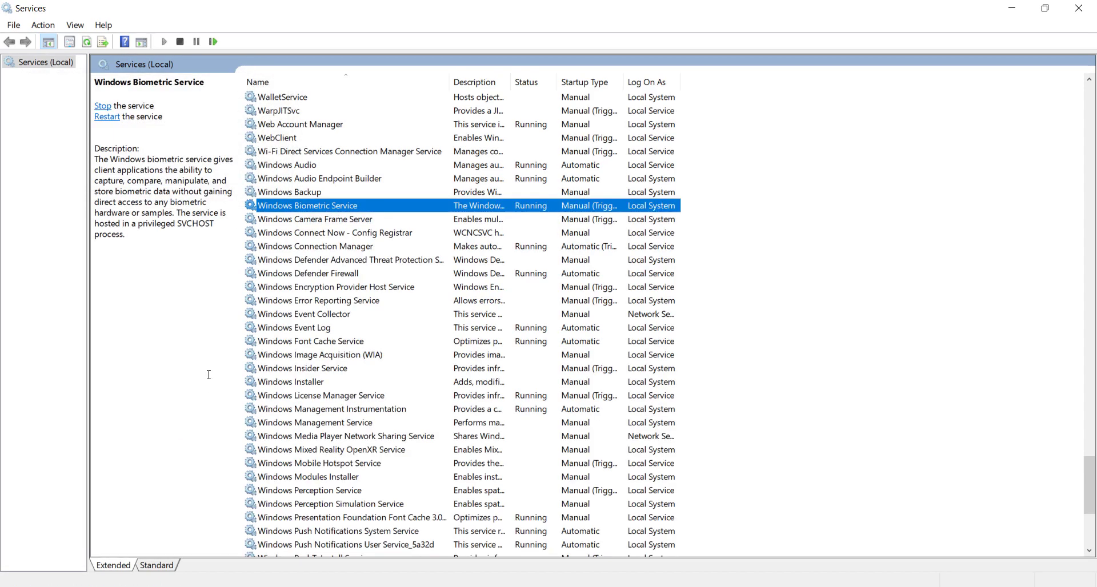
pyautogui.click(1079, 8)
pyautogui.click(1078, 8)
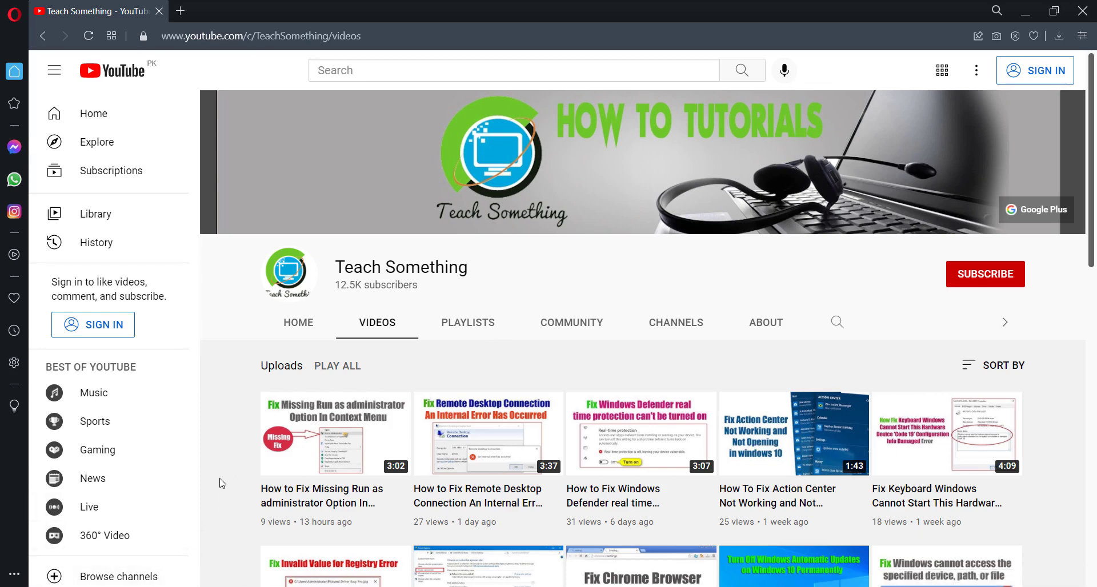
# - Uninstall Windows Hello Face under Settings > Apps > Optional features, then return to Apps & features
pyautogui.press('super')
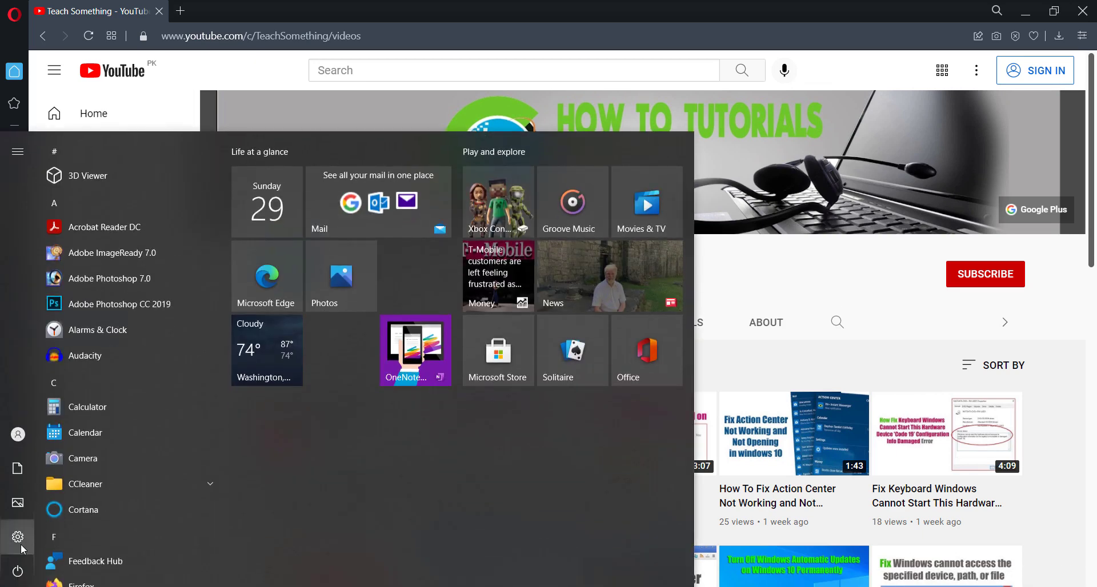
pyautogui.moveTo(21, 544)
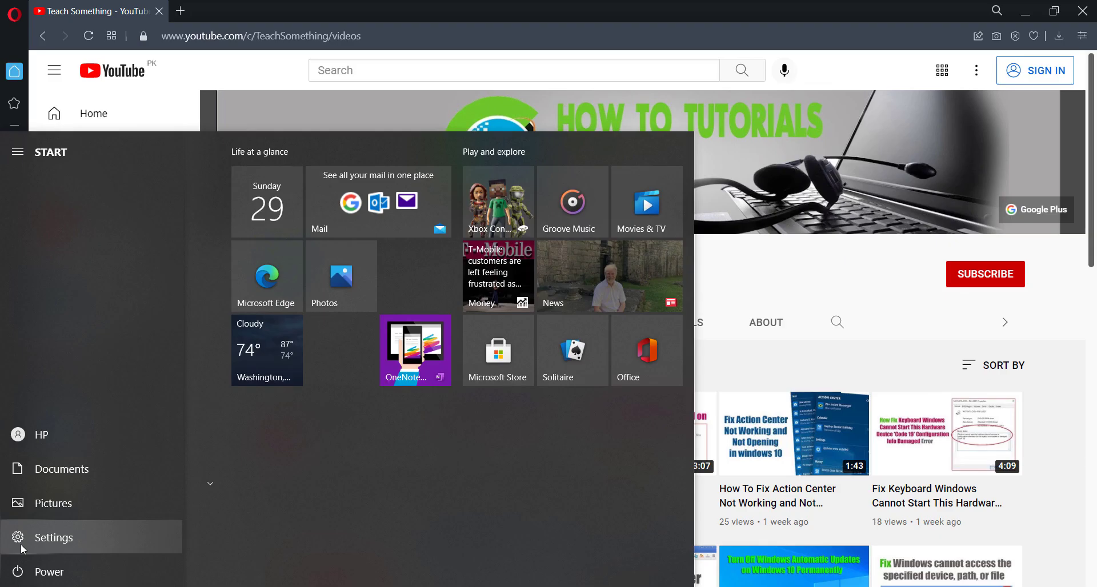
pyautogui.click(21, 544)
pyautogui.click(153, 317)
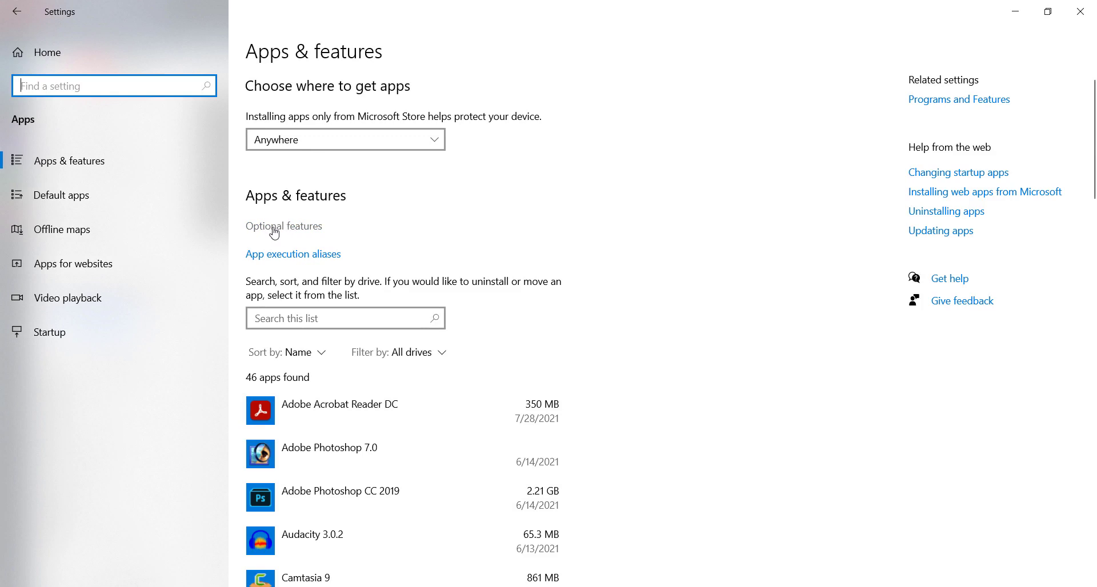
pyautogui.click(300, 235)
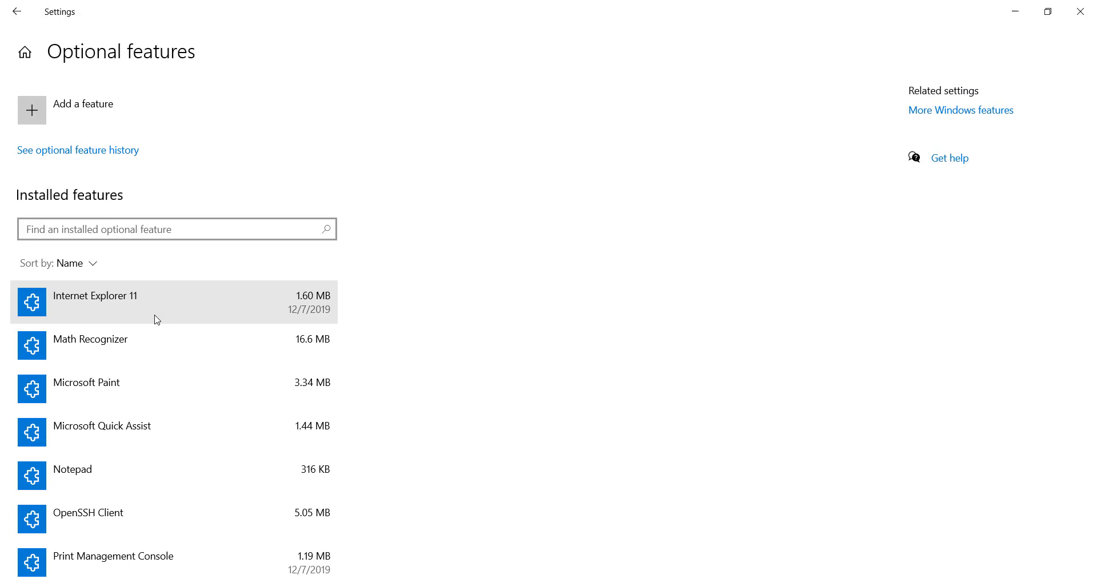
pyautogui.scroll(-5, 144, 364)
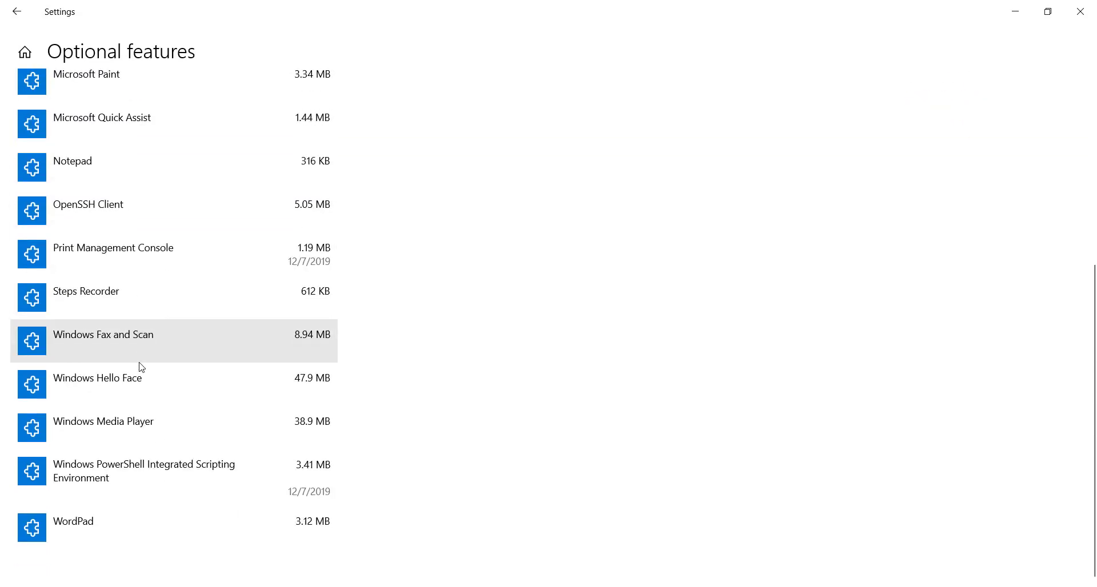
pyautogui.click(135, 391)
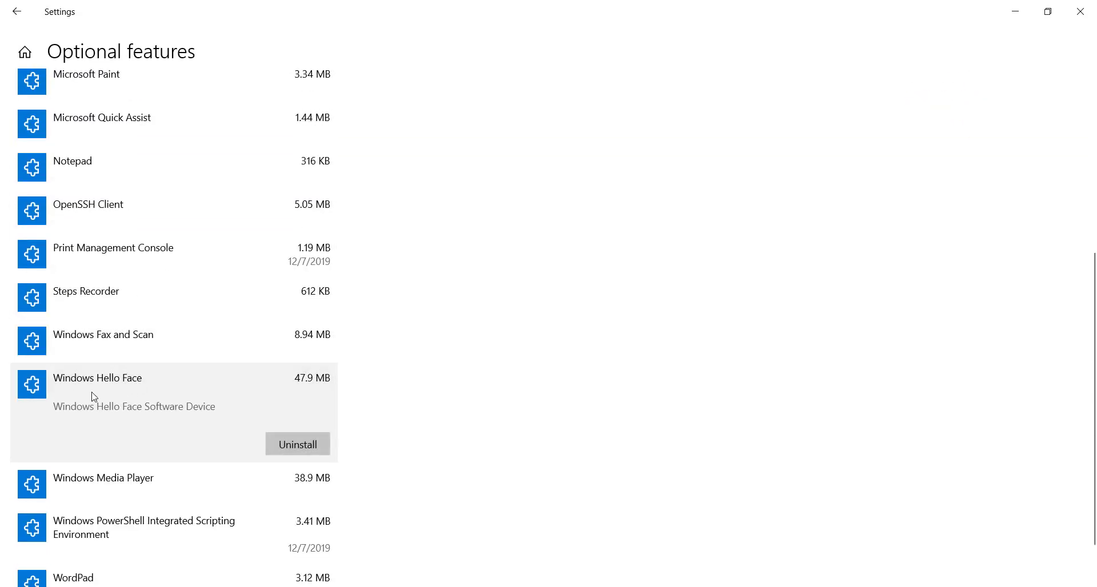
pyautogui.click(296, 444)
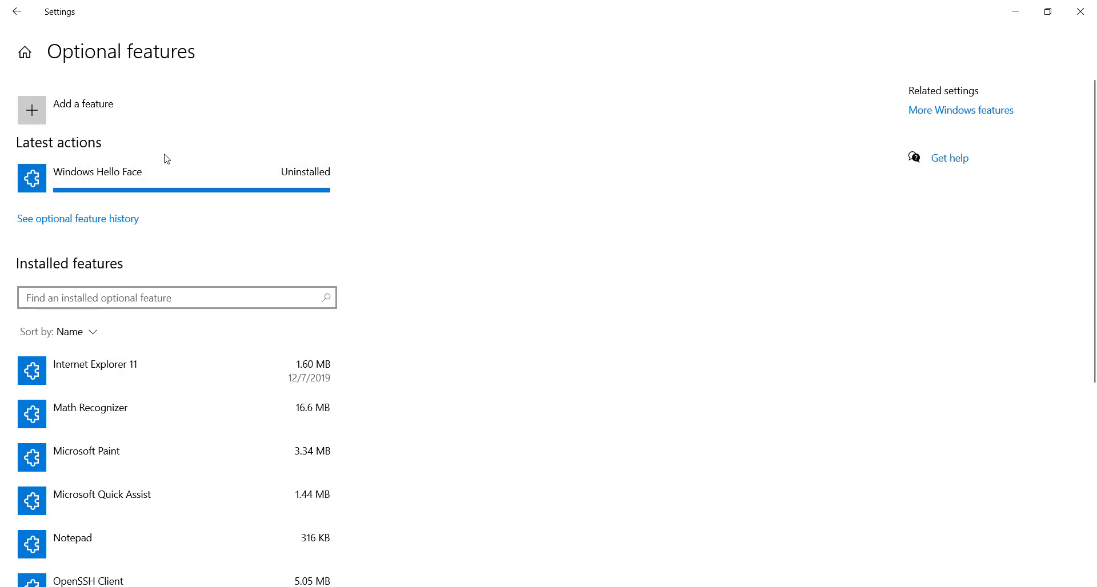
pyautogui.click(12, 21)
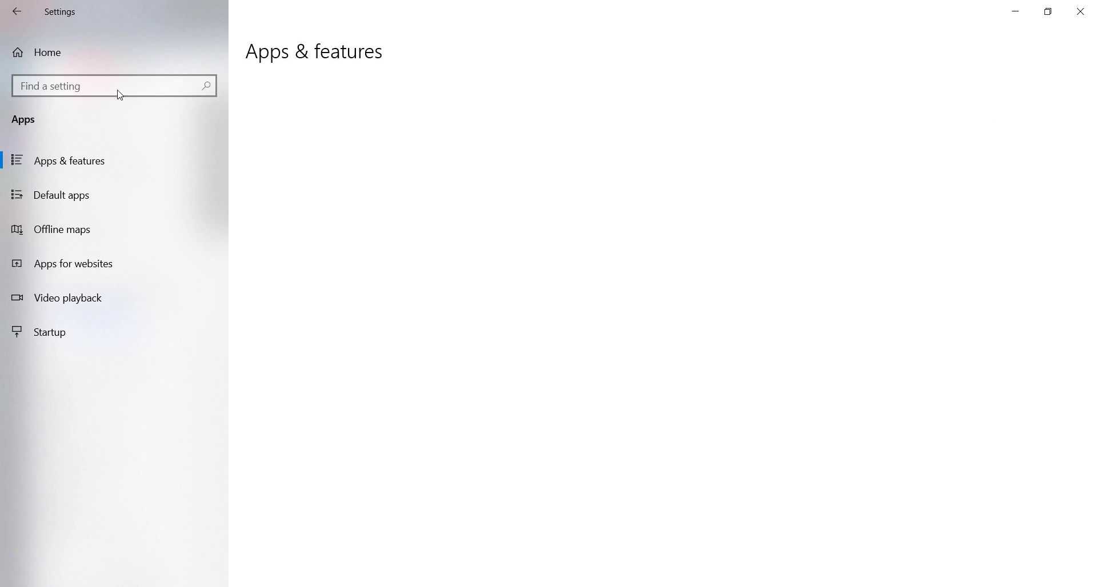
# - Add Windows Hello Face as an optional feature, found by searching 'wind', and install it
pyautogui.click(289, 228)
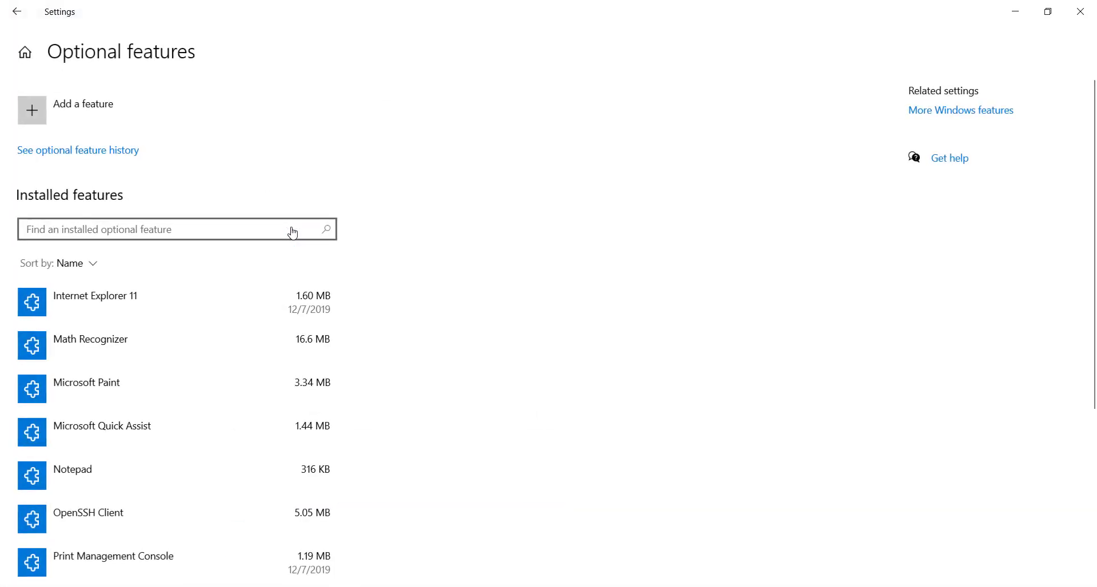
pyautogui.click(35, 110)
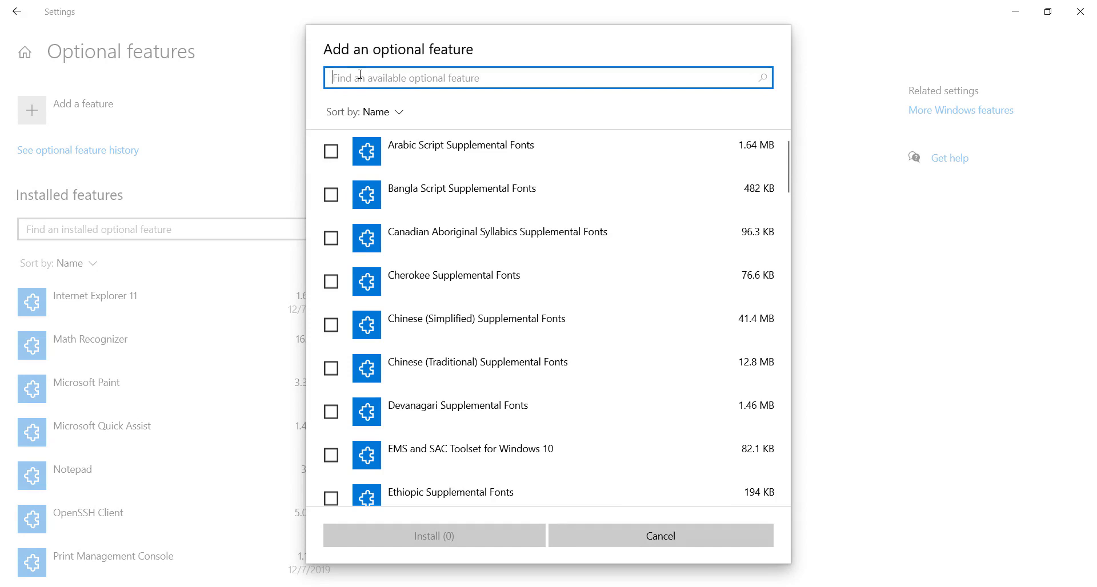
pyautogui.write('windows')
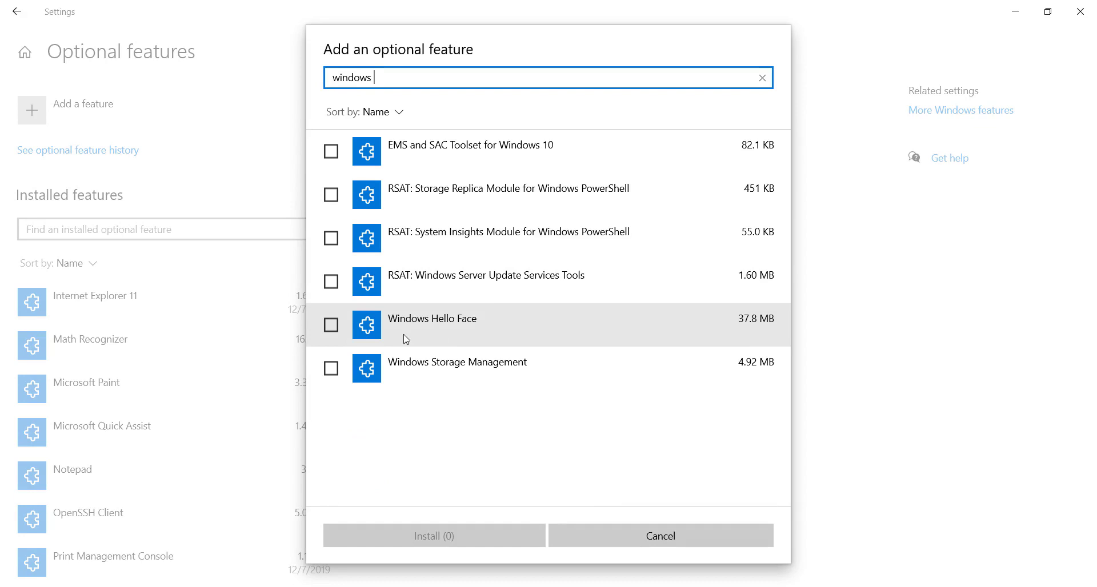
pyautogui.click(498, 329)
pyautogui.click(332, 325)
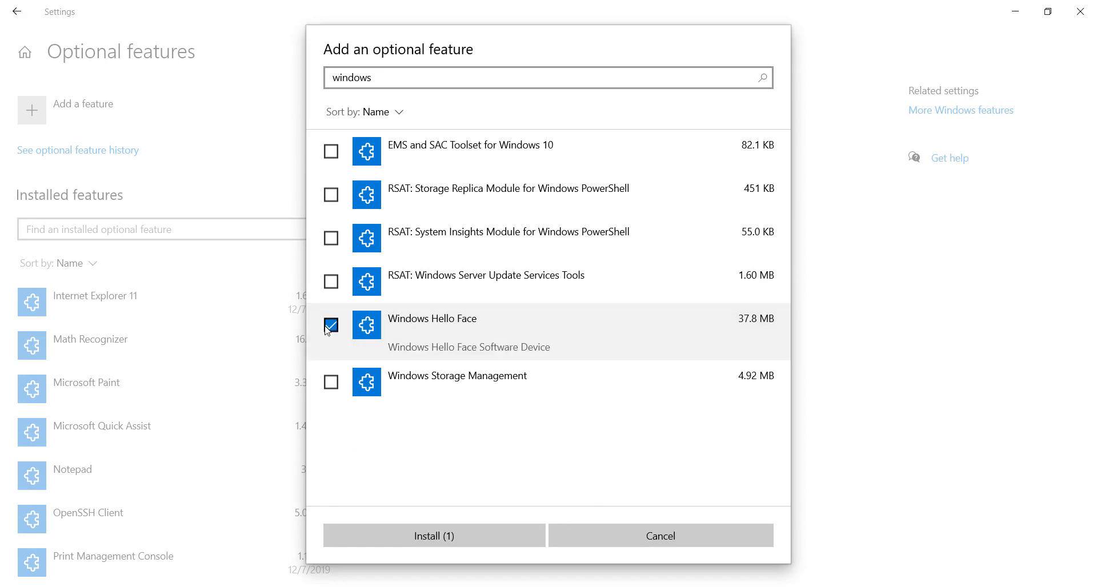
pyautogui.click(443, 542)
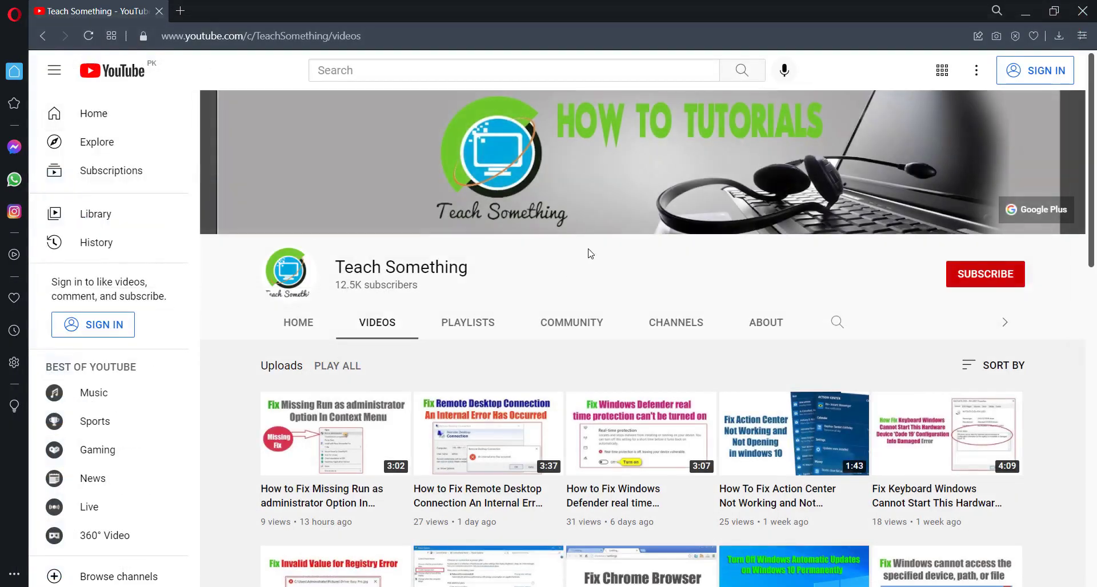
# - Close Settings, then search 'gpedit.msc' and open the Local Group Policy Editor
pyautogui.click(1075, 15)
pyautogui.scroll(-2, 554, 263)
pyautogui.scroll(2, 558, 269)
pyautogui.press('super+s')
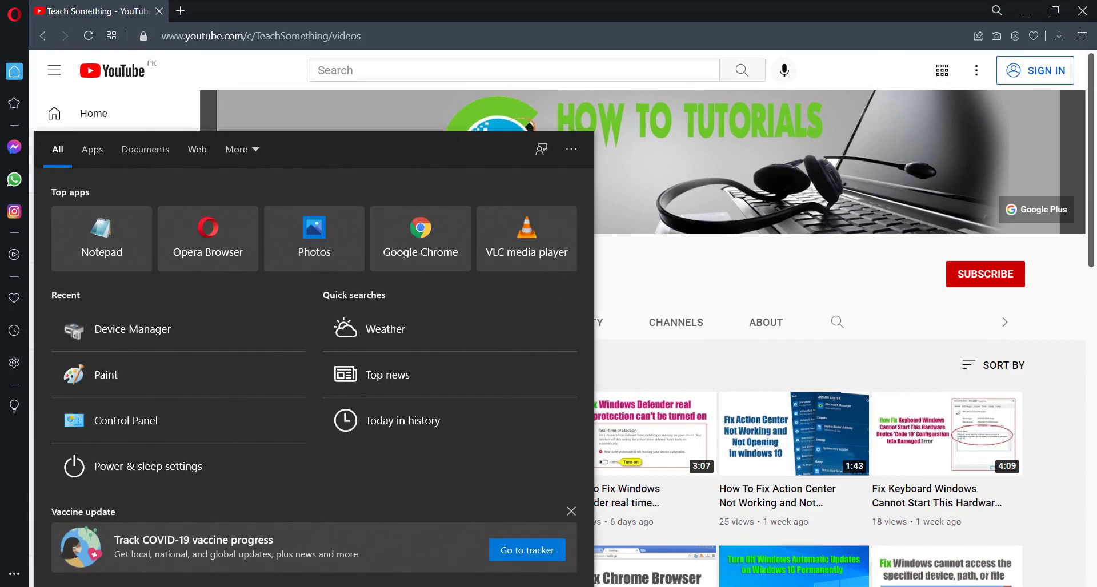
pyautogui.write('gpedit.ms')
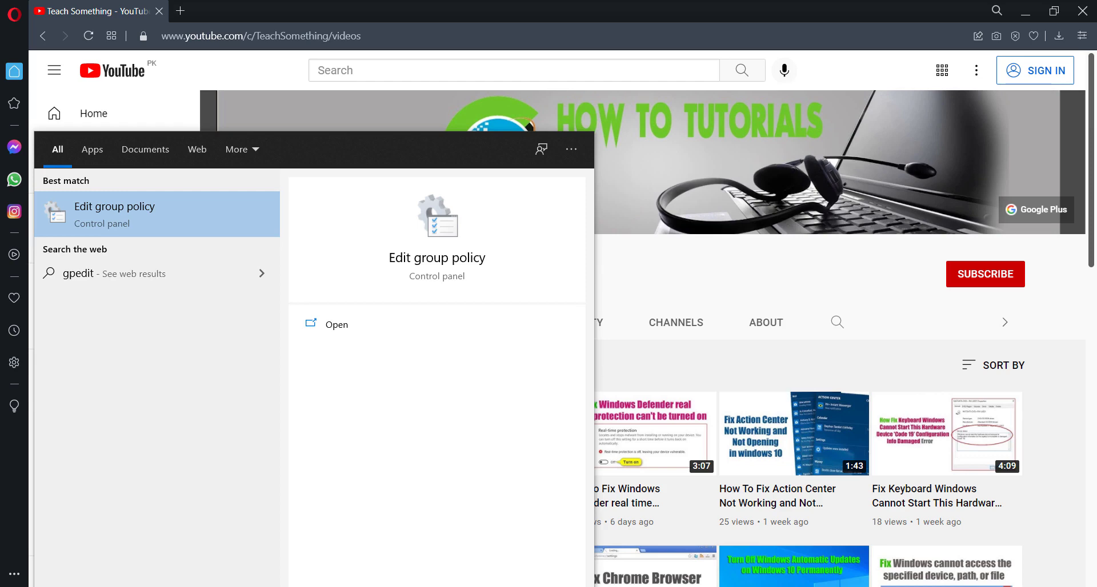
pyautogui.press('BackSpace')
pyautogui.press('BackSpace')
pyautogui.press('BackSpace')
pyautogui.press('BackSpace')
pyautogui.write('it.msg')
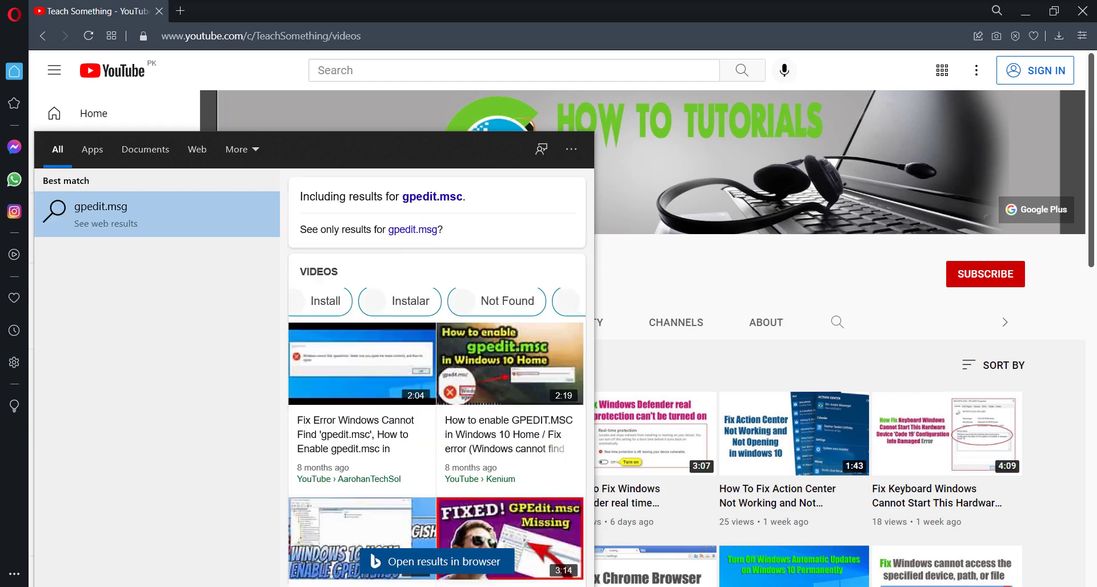
pyautogui.press('BackSpace')
pyautogui.press('BackSpace')
pyautogui.press('BackSpace')
pyautogui.press('BackSpace')
pyautogui.press('BackSpace')
pyautogui.press('BackSpace')
pyautogui.press('BackSpace')
pyautogui.press('BackSpace')
pyautogui.press('BackSpace')
pyautogui.press('BackSpace')
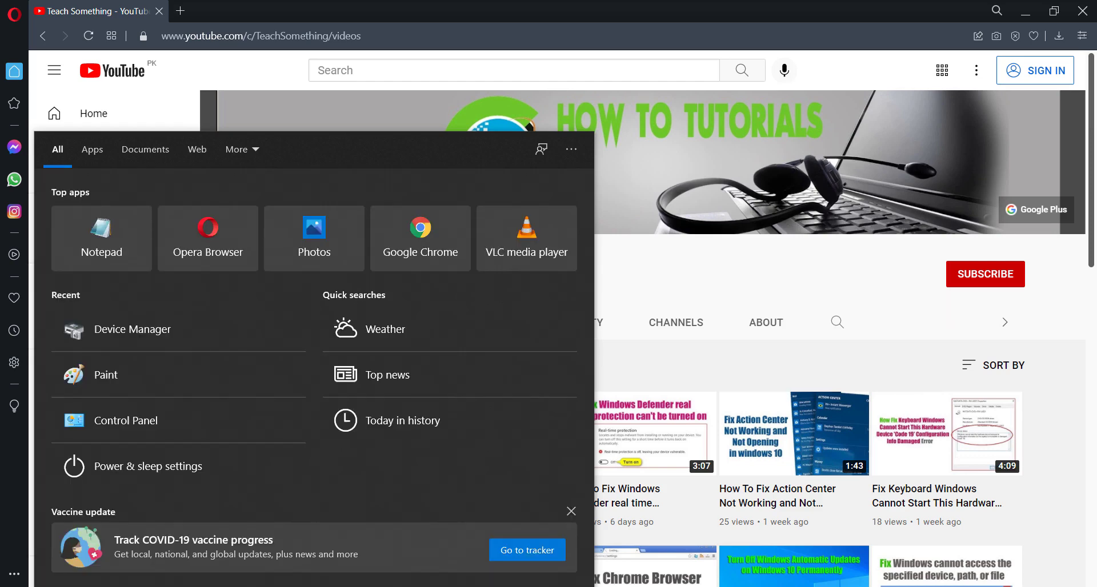
pyautogui.write('gped')
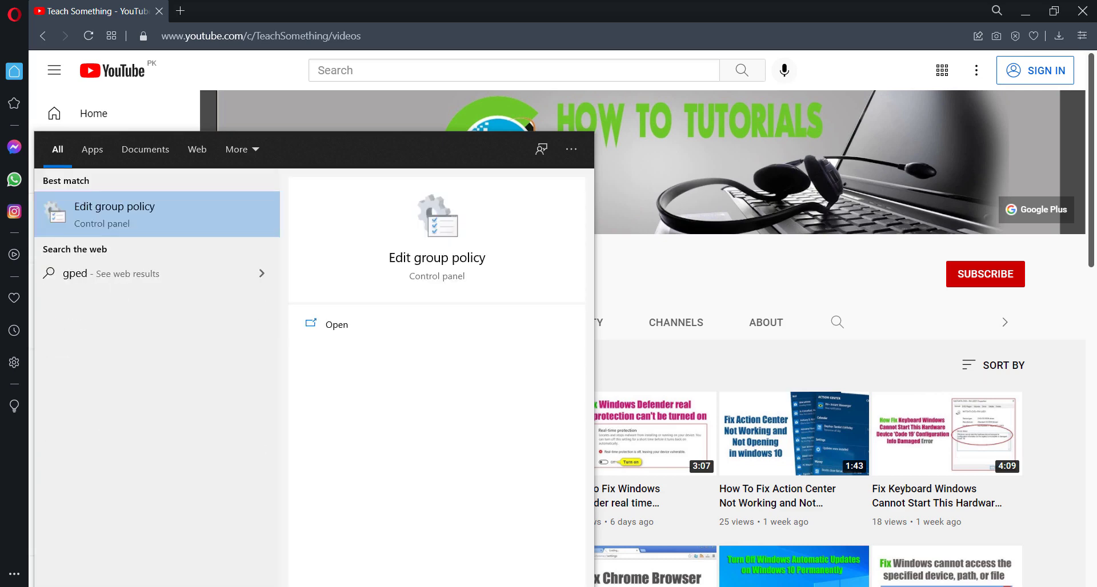
pyautogui.write('it.msc')
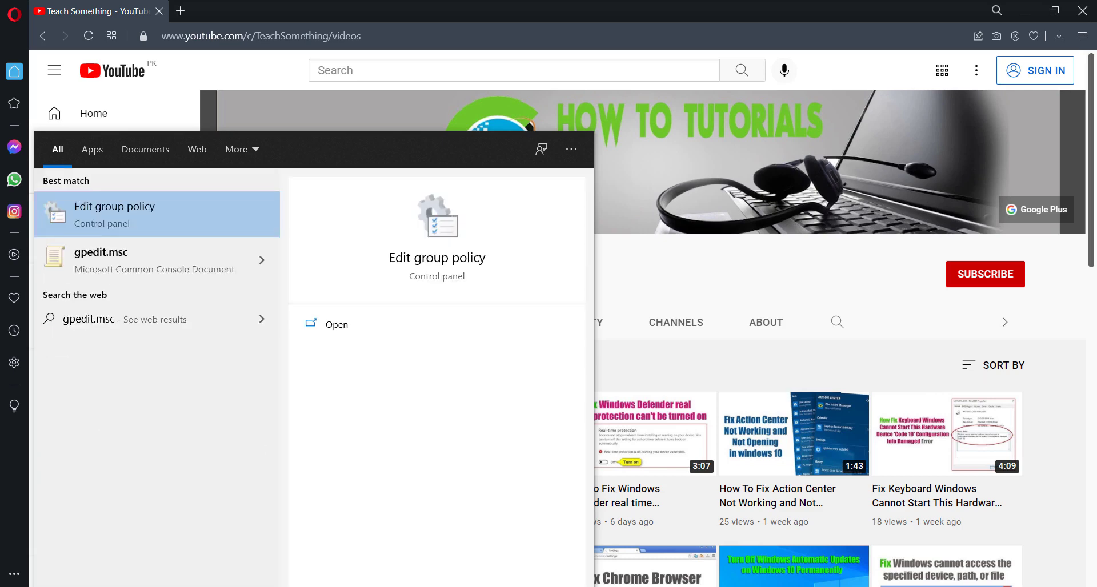
pyautogui.click(87, 258)
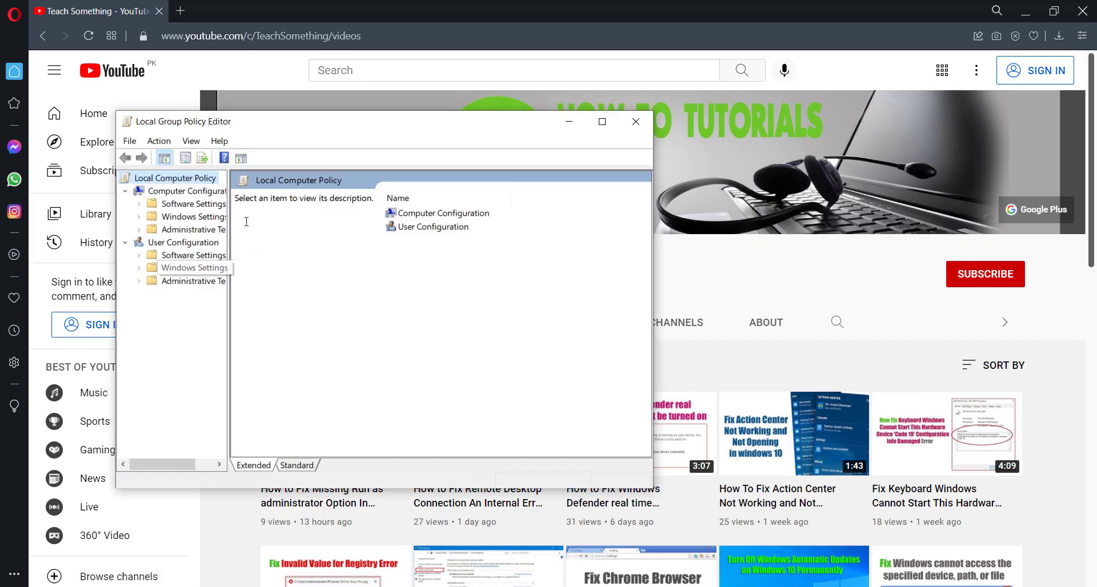
# - Maximize the editor and open Computer Configuration > Administrative Templates > Windows Components > Biometrics
pyautogui.click(601, 130)
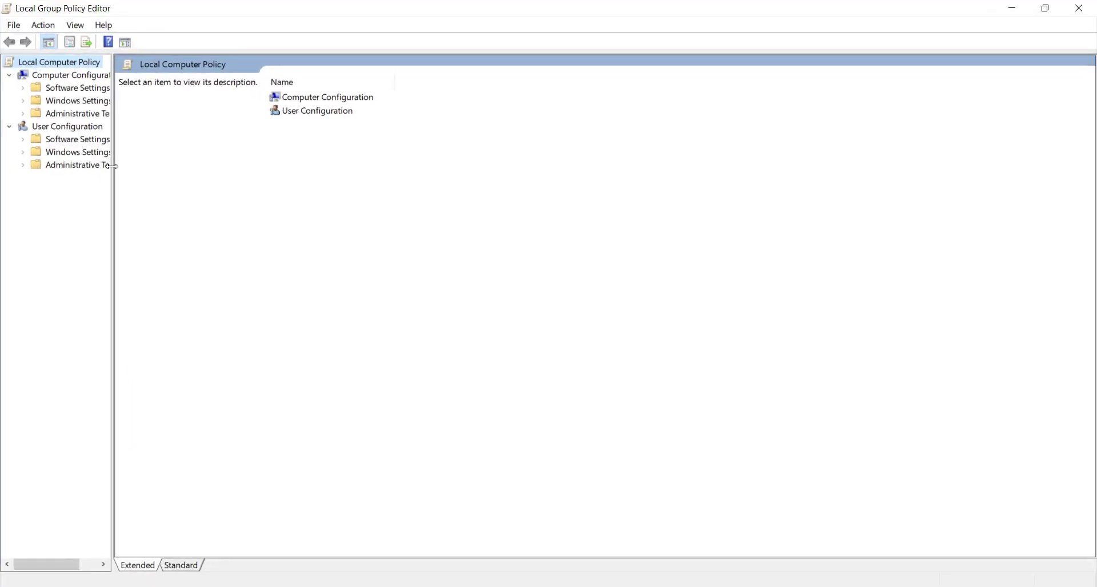
pyautogui.moveTo(116, 173); pyautogui.dragTo(277, 176)
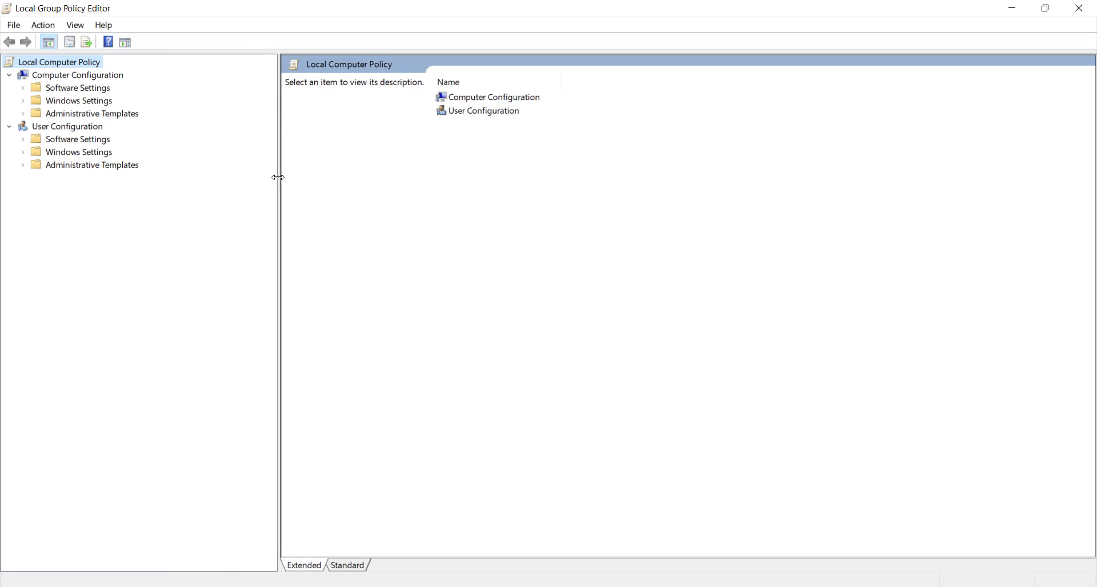
pyautogui.click(78, 115)
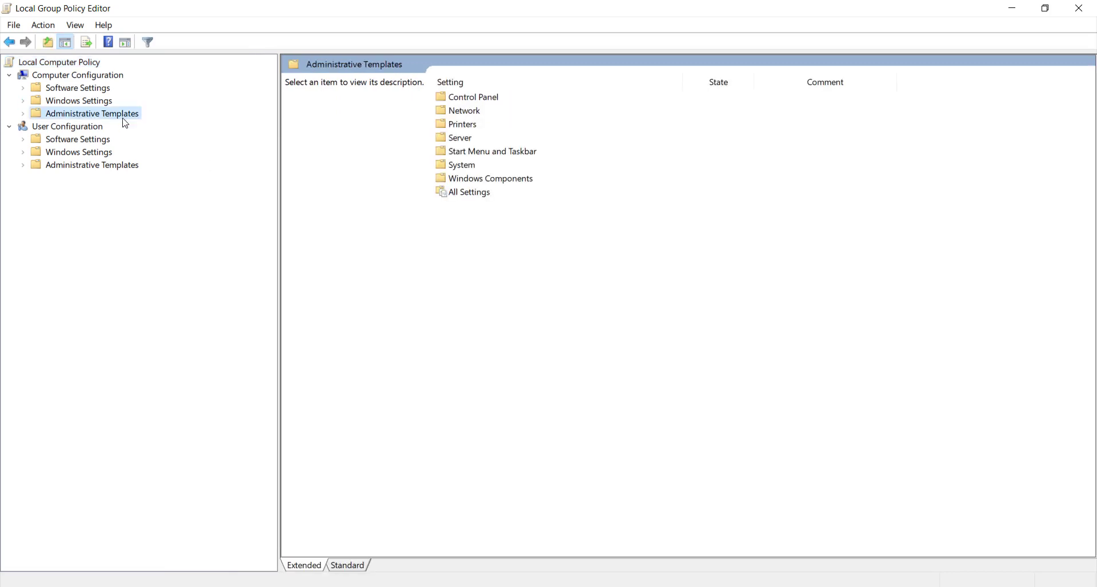
pyautogui.click(24, 116)
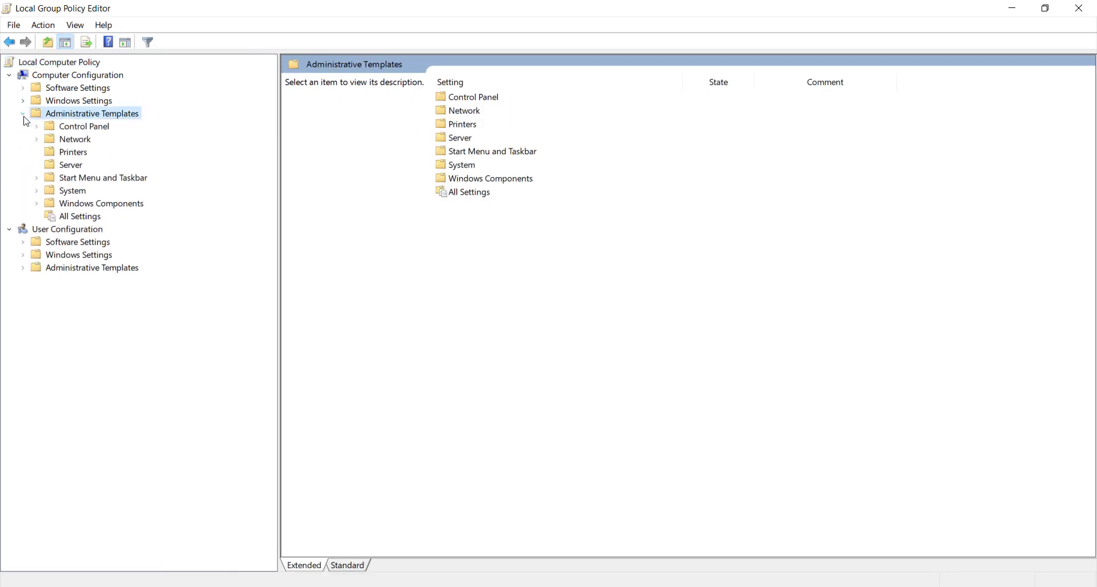
pyautogui.click(89, 205)
pyautogui.click(37, 203)
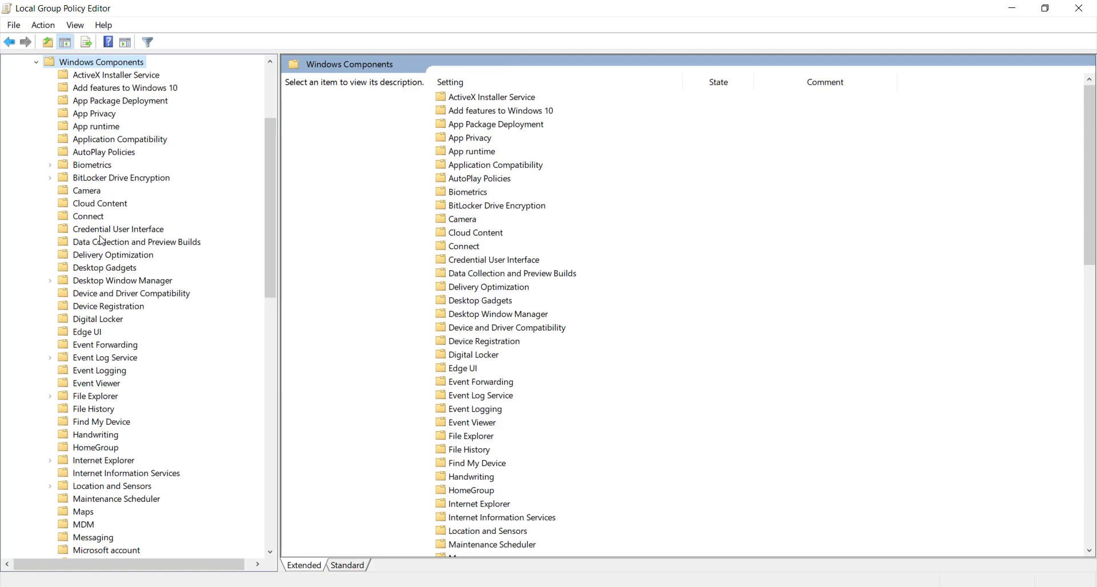
pyautogui.click(97, 168)
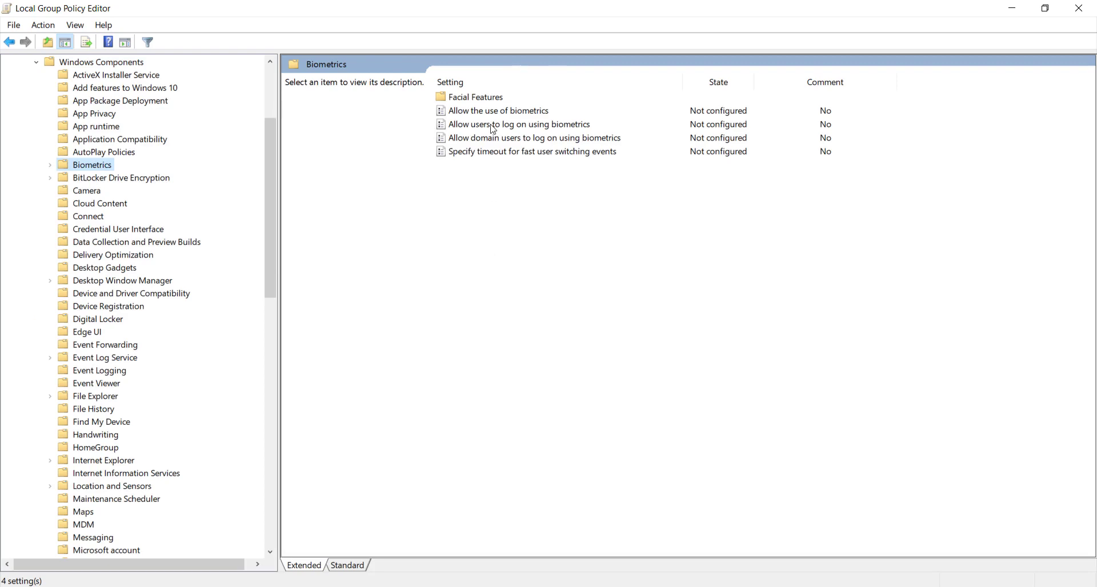
# - Set the 'Allow the use of biometrics' policy to Enabled
pyautogui.doubleClick(529, 112)
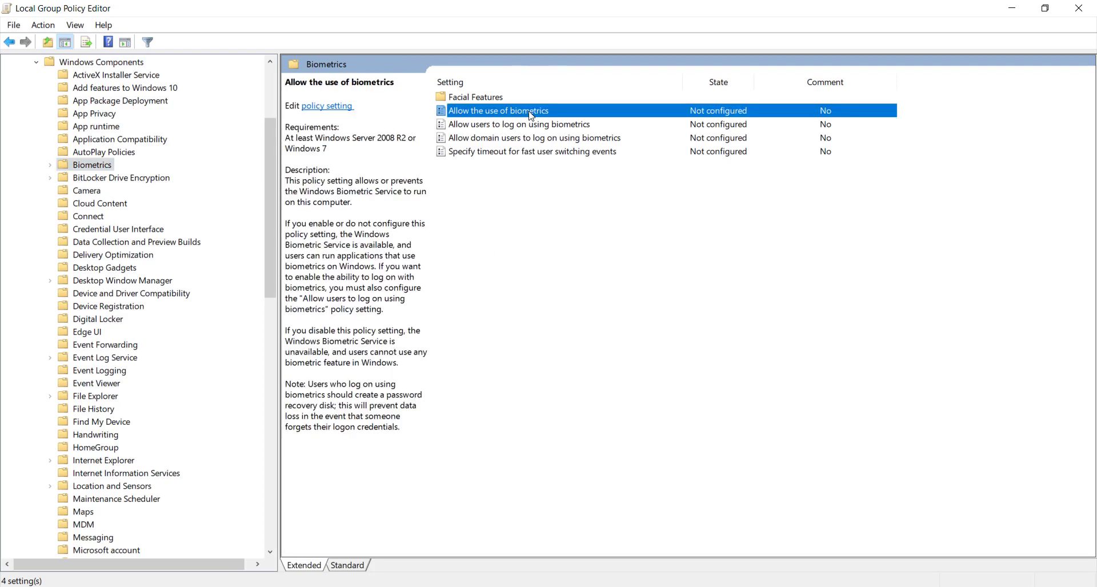
pyautogui.click(129, 202)
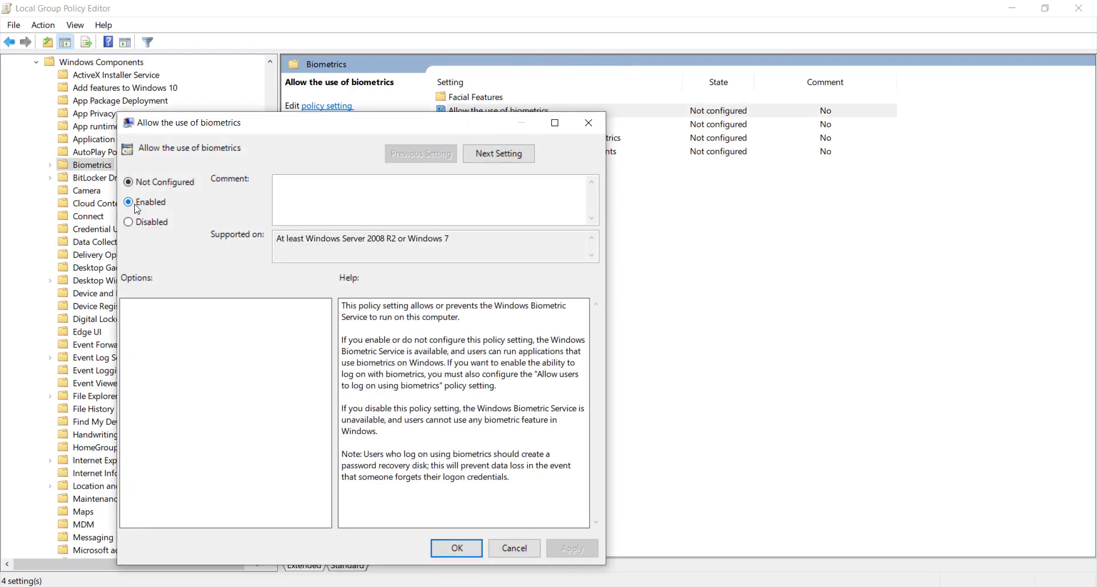
pyautogui.click(464, 547)
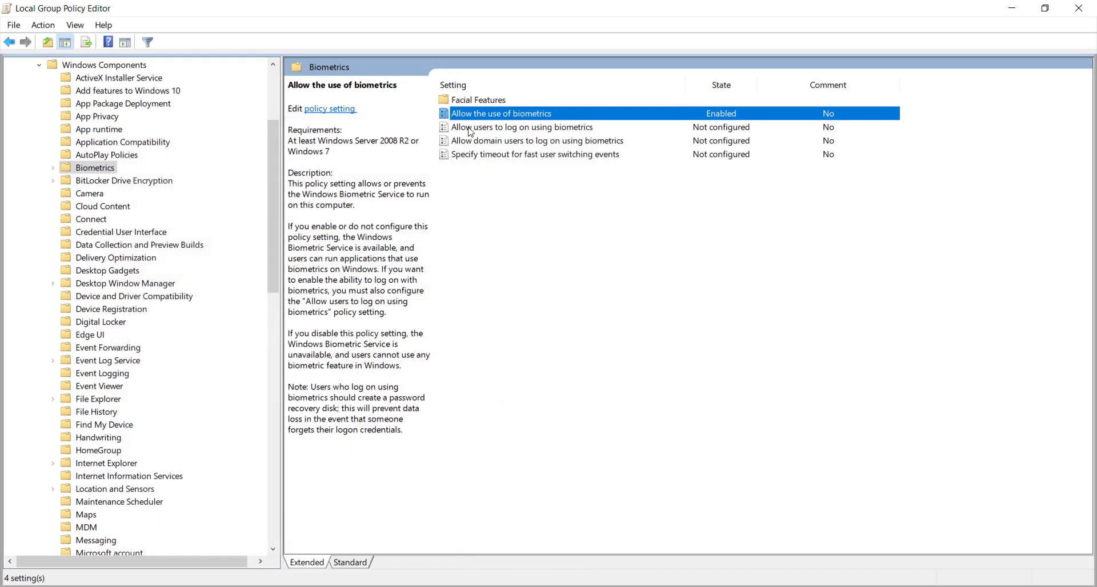
# - Set 'Allow users to log on using biometrics' to Enabled and apply it
pyautogui.doubleClick(546, 127)
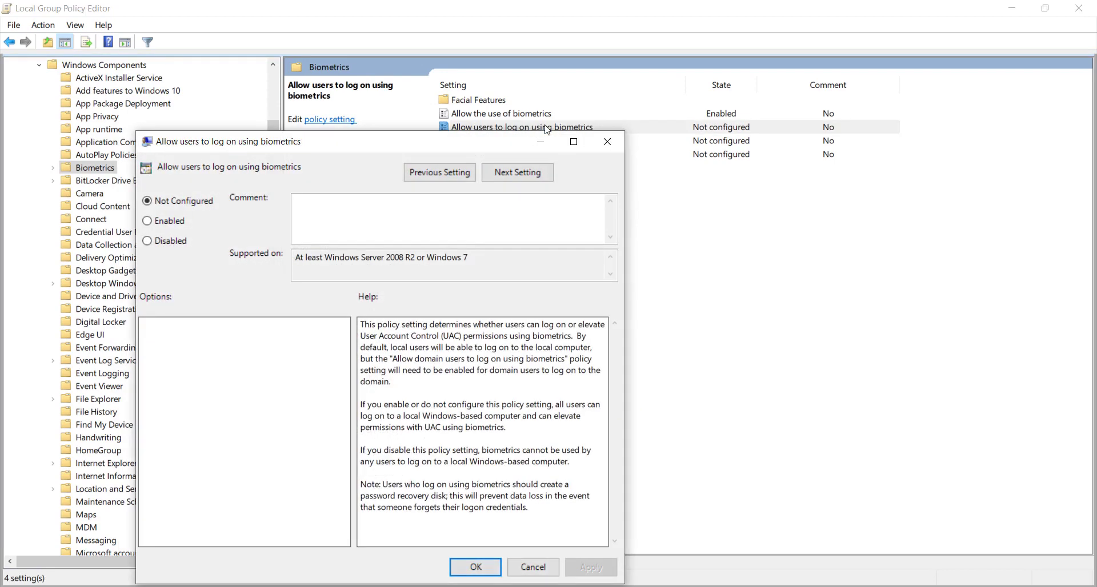
pyautogui.click(168, 221)
pyautogui.click(590, 569)
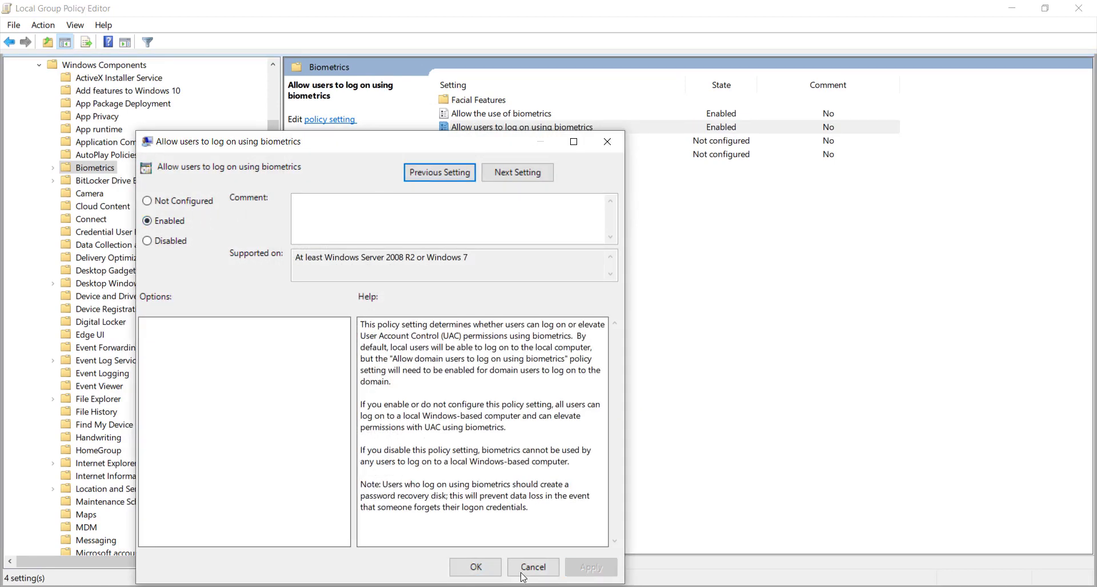
pyautogui.click(475, 568)
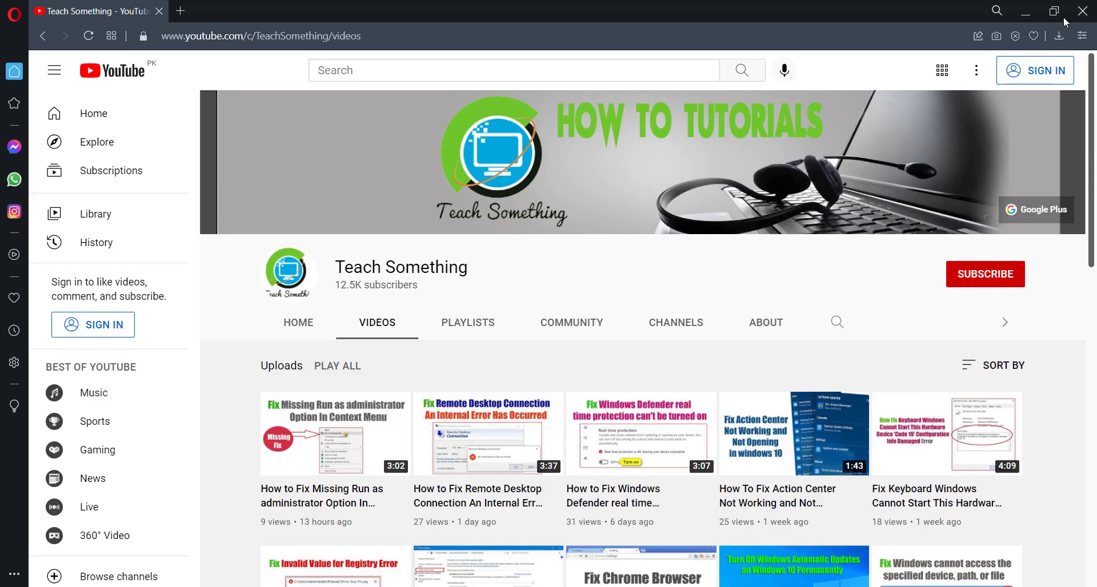
pyautogui.click(1079, 8)
pyautogui.press('super')
pyautogui.click(18, 571)
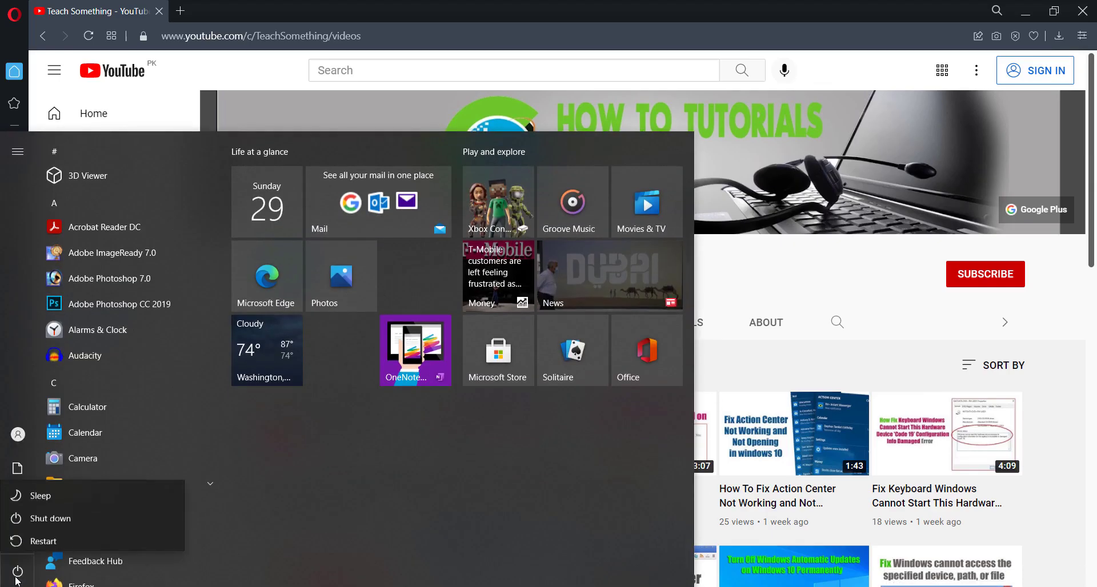
pyautogui.click(768, 291)
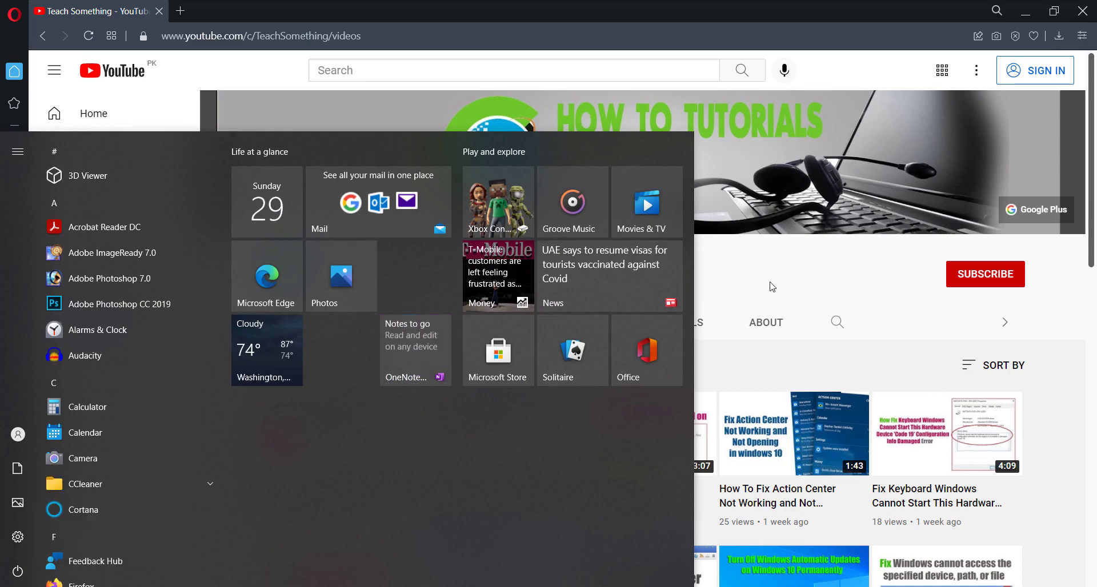